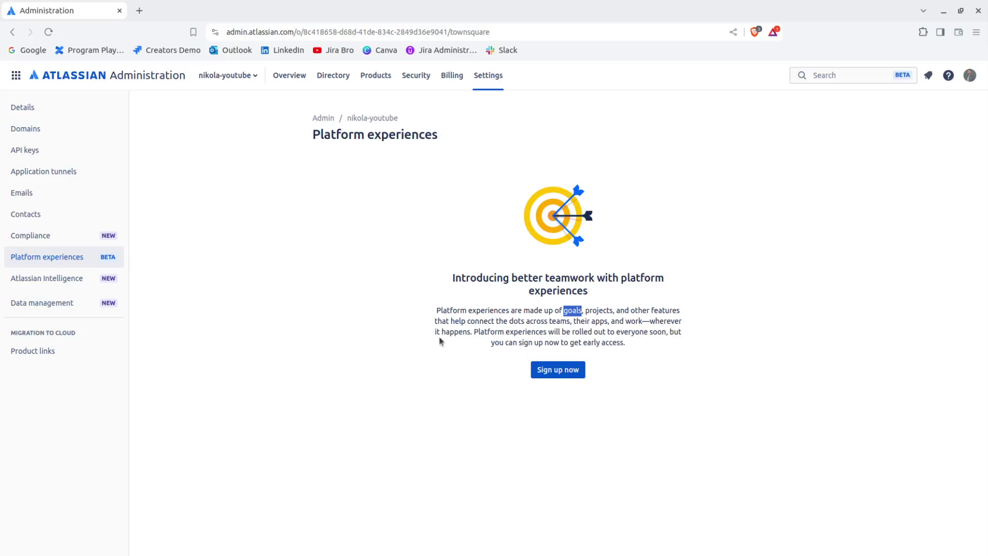
# Step: Start the early-access sign-up and choose the non-sandbox site under Eligible sites
pyautogui.click(523, 360)
pyautogui.click(557, 370)
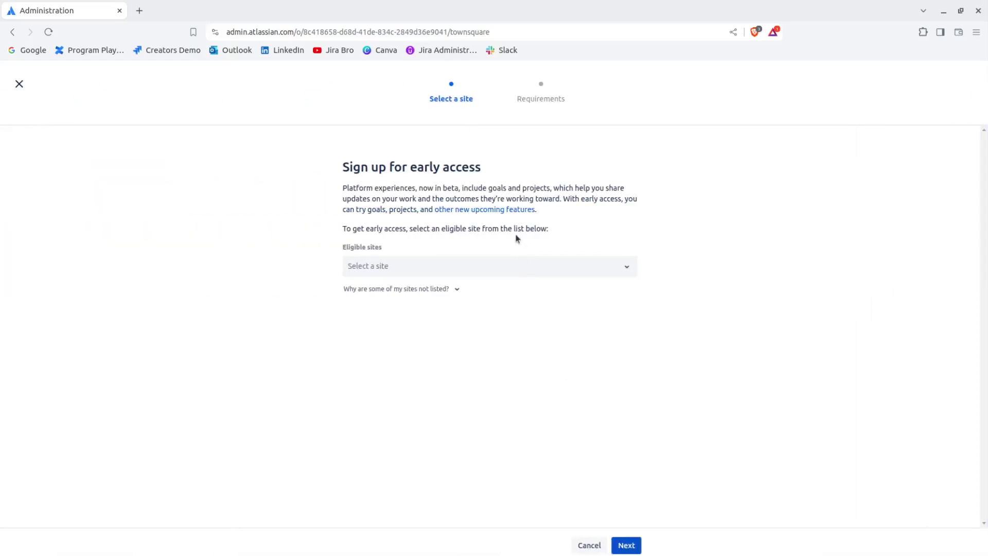
pyautogui.click(431, 276)
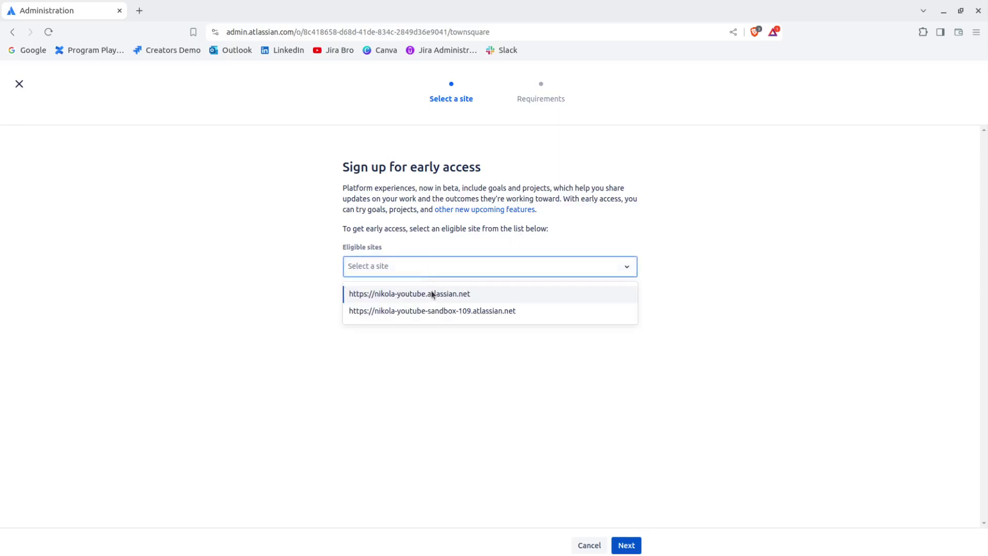
pyautogui.click(432, 295)
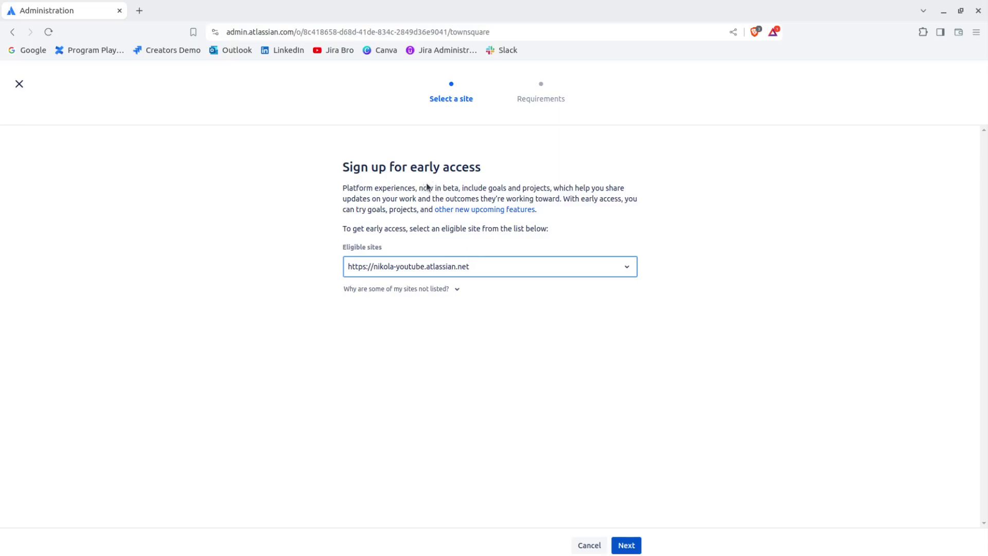
# Step: Read through the intro text and continue to the Requirements step
pyautogui.moveTo(356, 188); pyautogui.dragTo(487, 190)
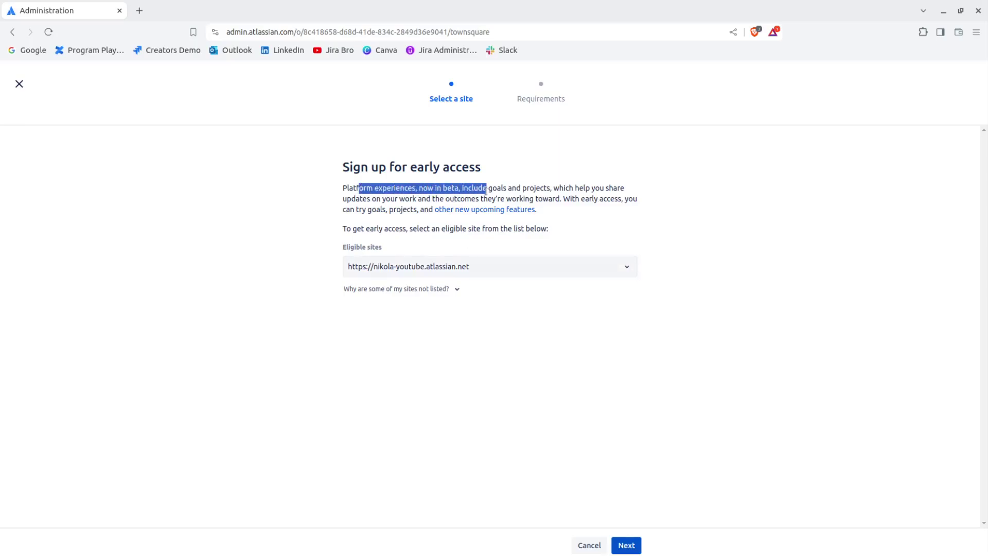
pyautogui.click(488, 198)
pyautogui.moveTo(416, 188); pyautogui.dragTo(562, 188)
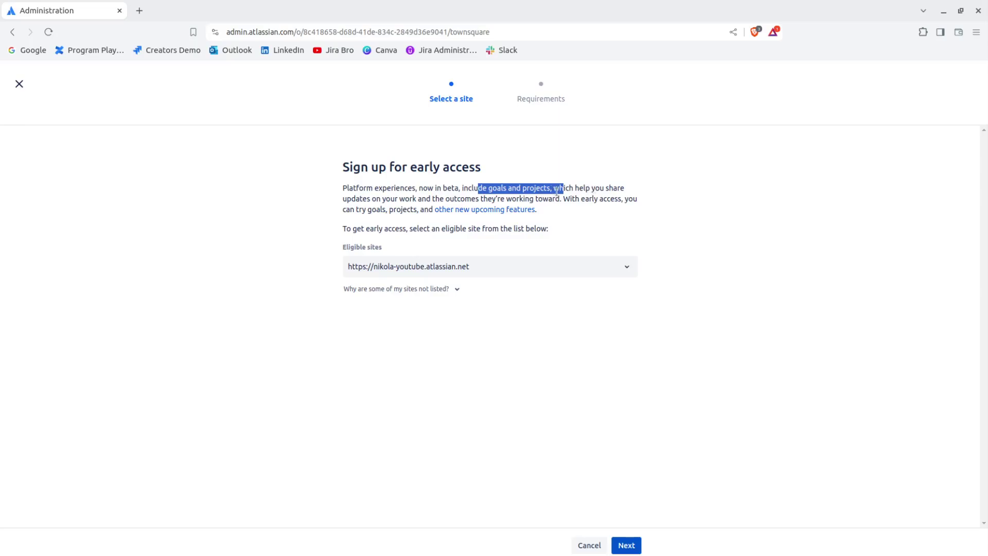
pyautogui.moveTo(390, 198); pyautogui.dragTo(635, 199)
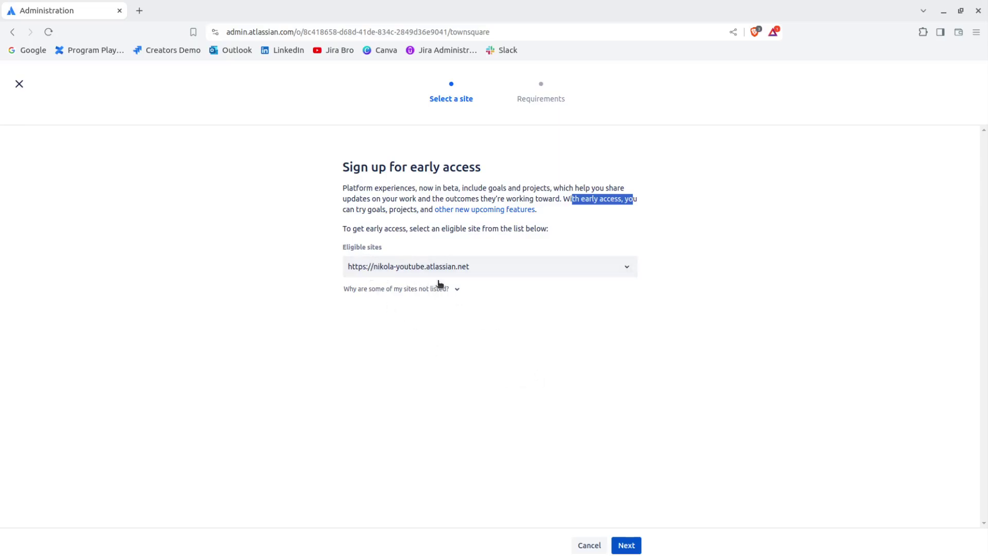
pyautogui.moveTo(335, 249); pyautogui.dragTo(385, 249)
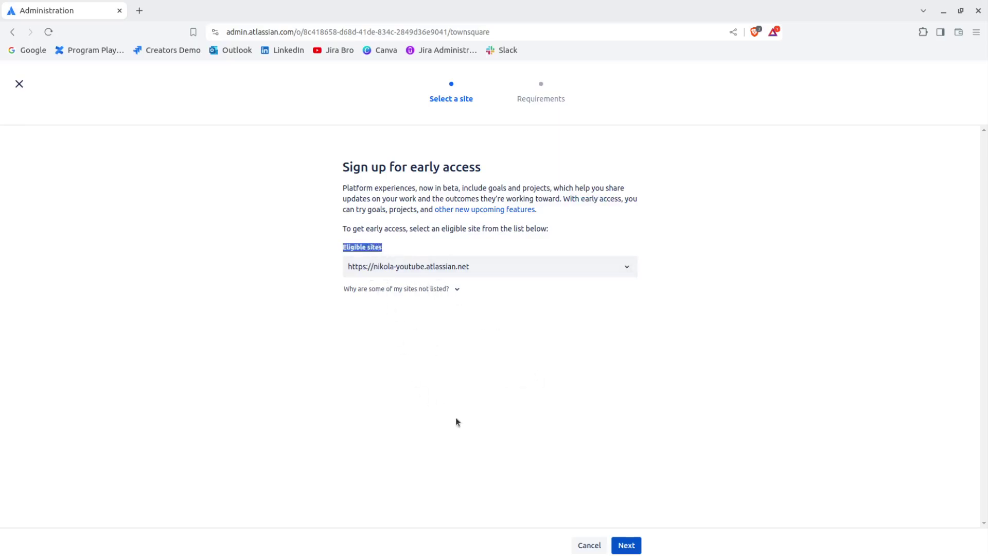
pyautogui.click(627, 545)
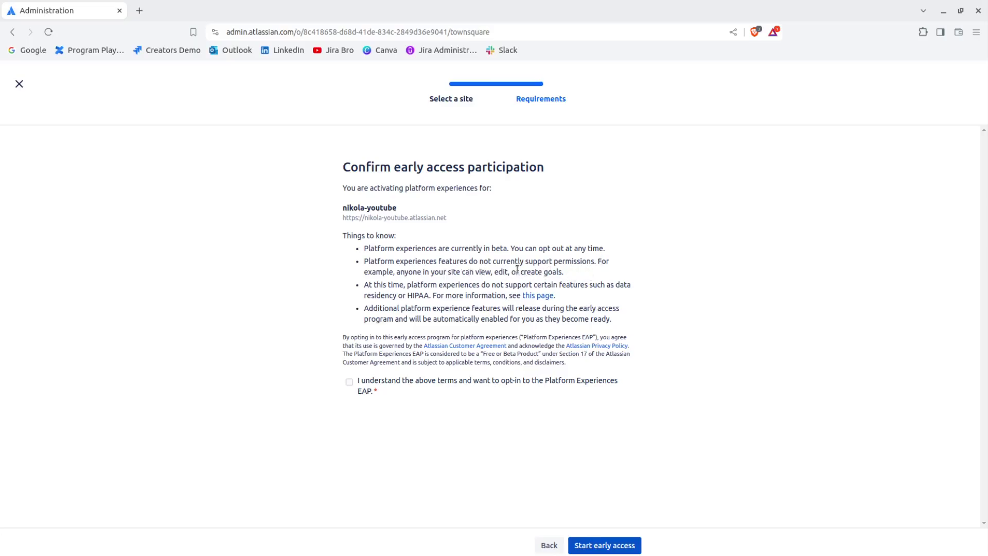
# Step: Accept the opt-in terms and start early access for the site
pyautogui.moveTo(519, 270); pyautogui.dragTo(585, 273)
pyautogui.click(604, 545)
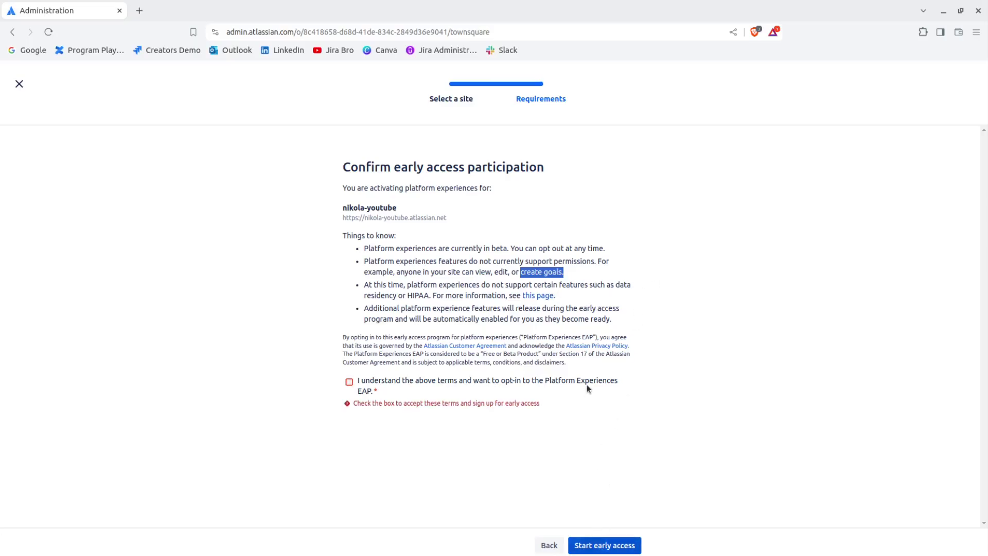
pyautogui.click(348, 382)
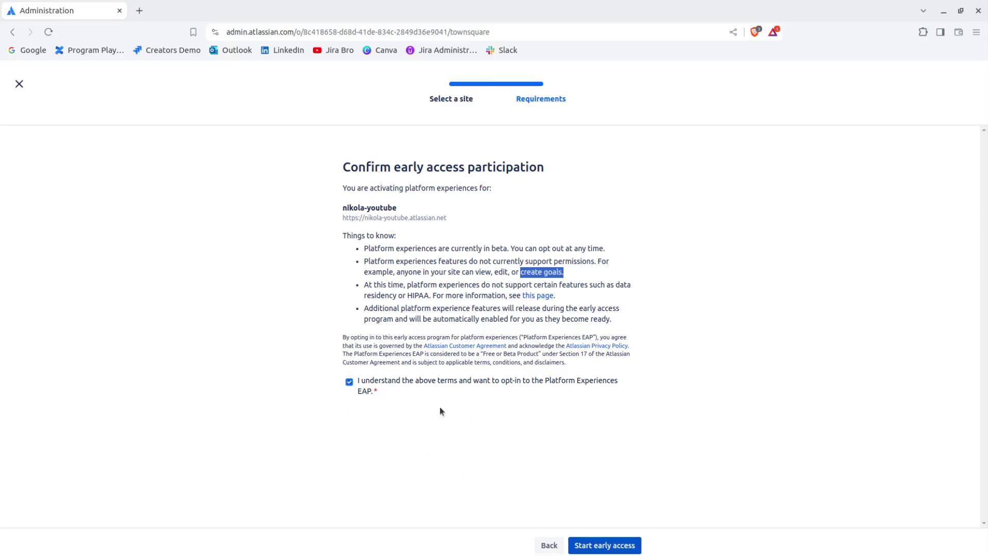
pyautogui.click(609, 547)
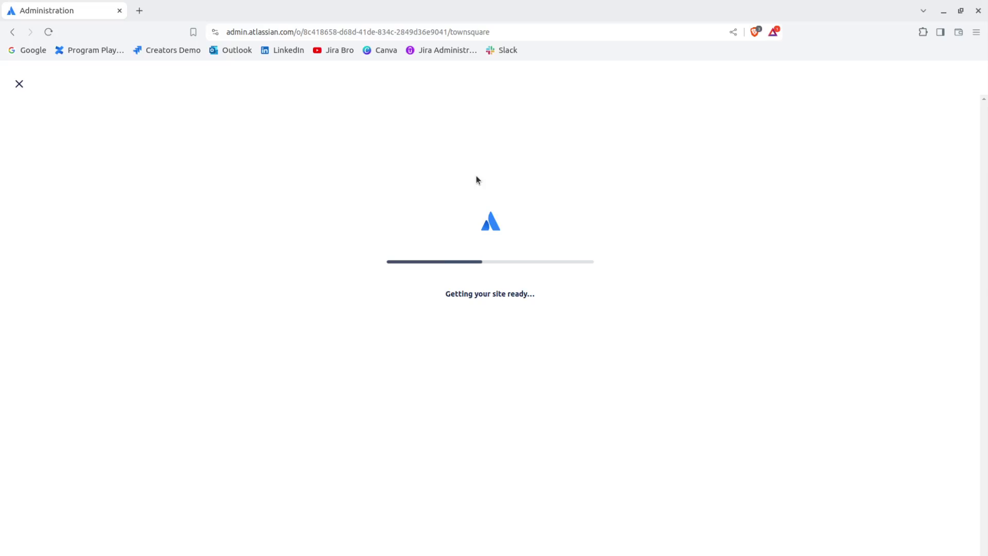
pyautogui.moveTo(441, 293); pyautogui.dragTo(600, 295)
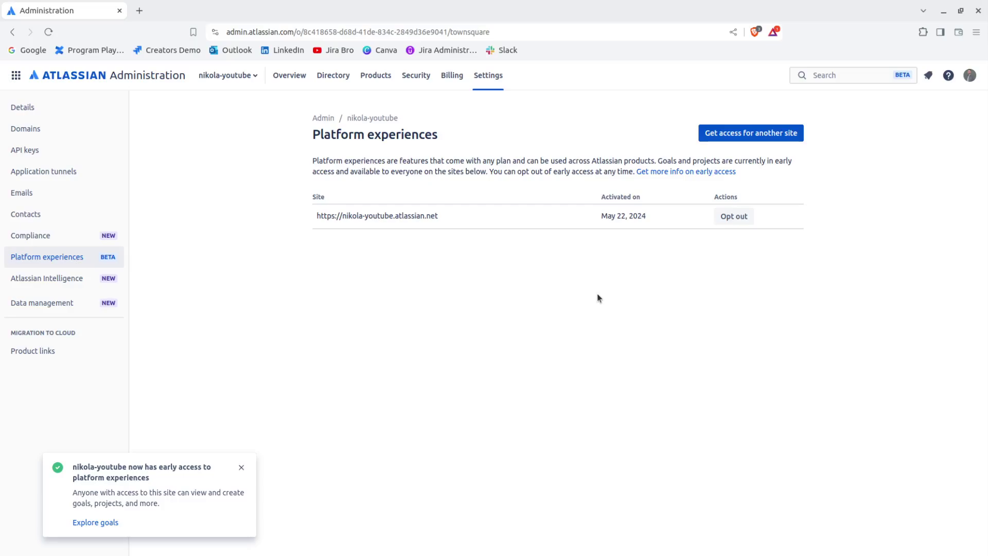
# Step: Open Explore goals from the toast and dismiss the welcome message with Get started
pyautogui.click(87, 523)
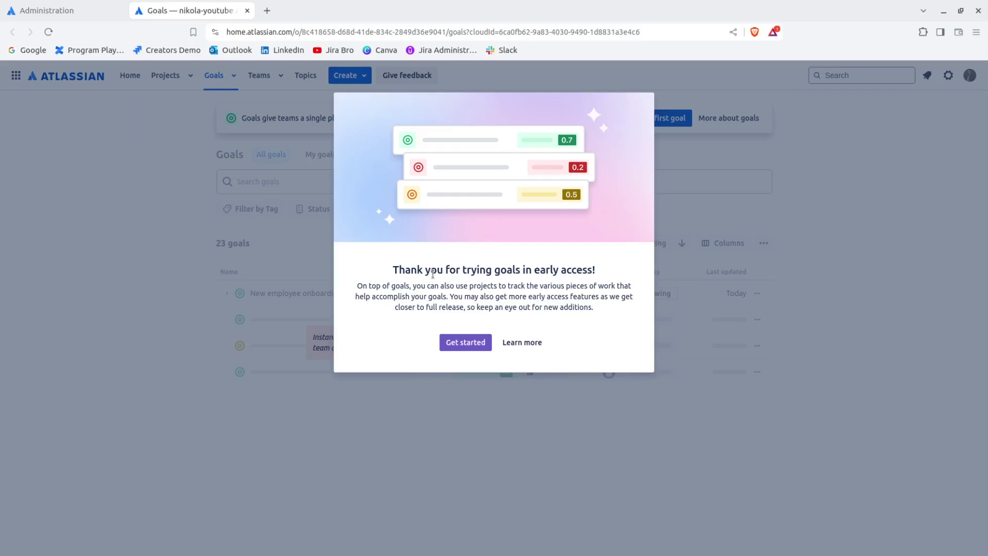
pyautogui.moveTo(423, 272); pyautogui.dragTo(602, 278)
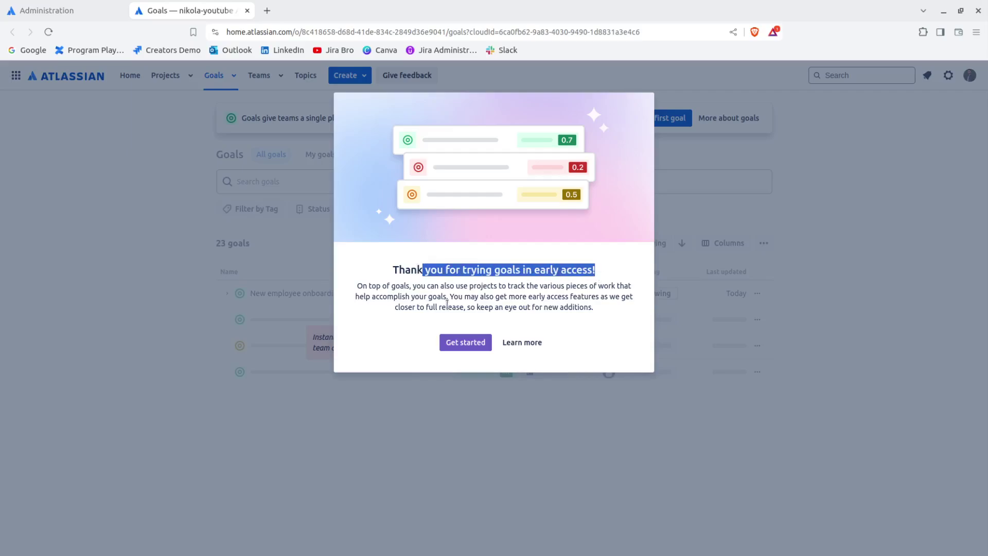
pyautogui.moveTo(413, 285); pyautogui.dragTo(510, 286)
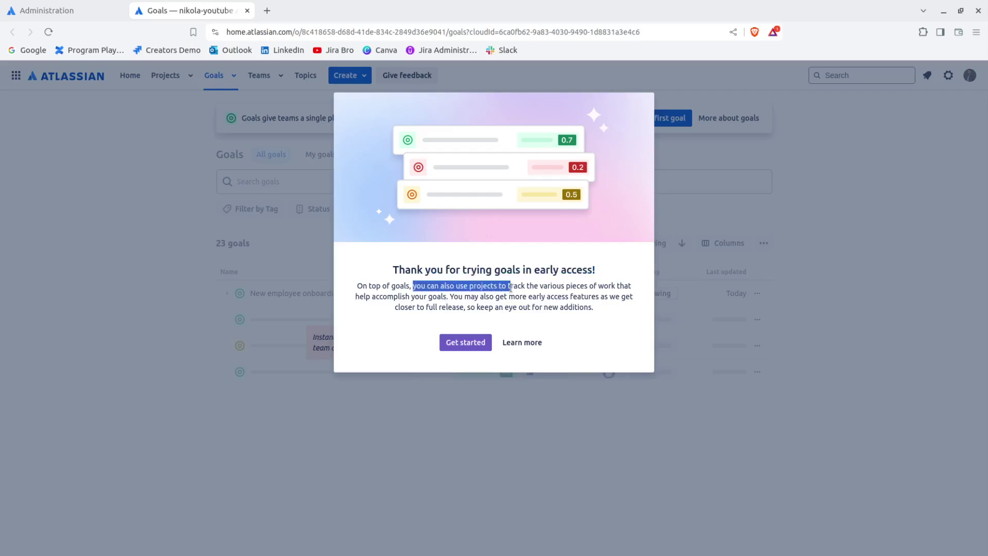
pyautogui.click(561, 314)
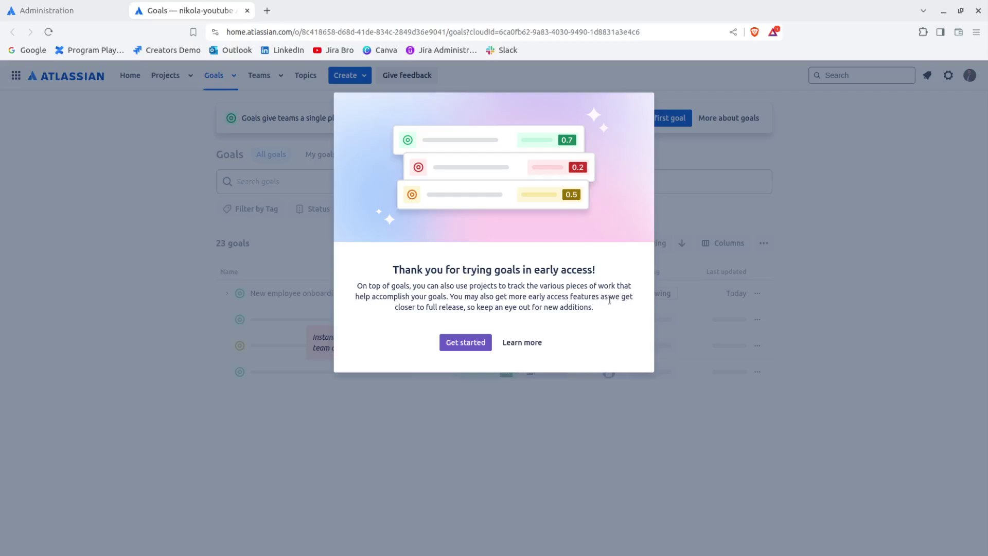
pyautogui.moveTo(405, 308); pyautogui.dragTo(518, 307)
pyautogui.click(464, 341)
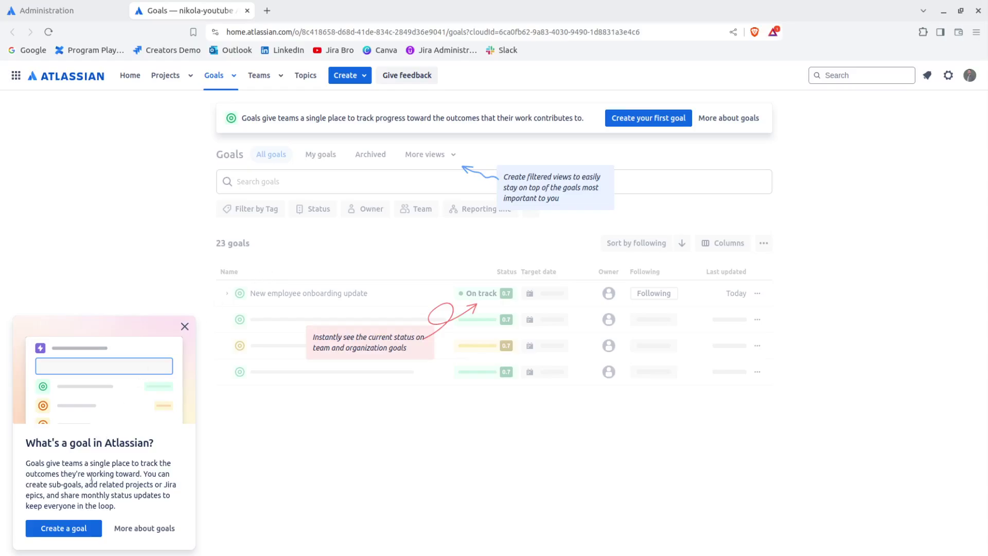
# Step: Create the goal 'Reach more audience' with a July target date
pyautogui.click(71, 530)
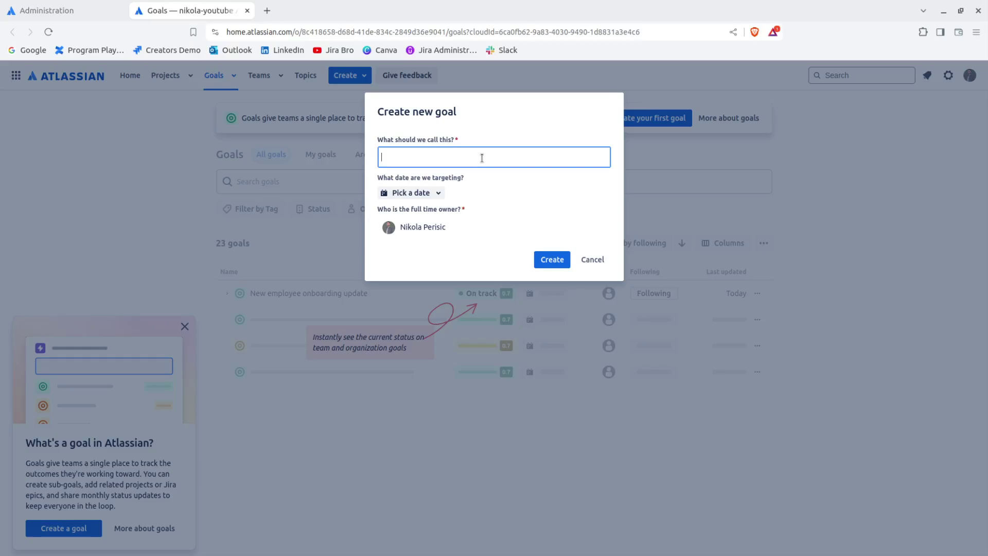
pyautogui.write('Reach more audience')
pyautogui.click(438, 192)
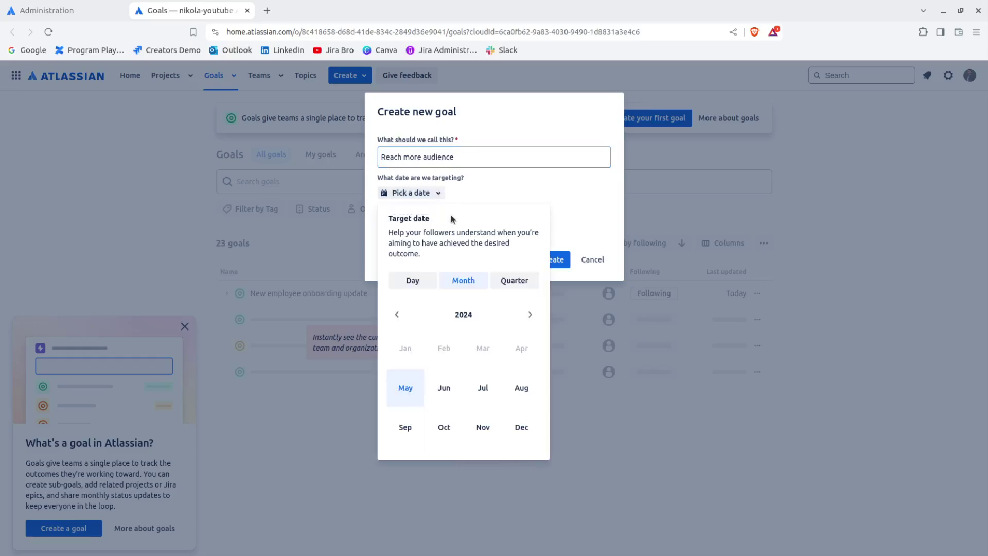
pyautogui.click(490, 397)
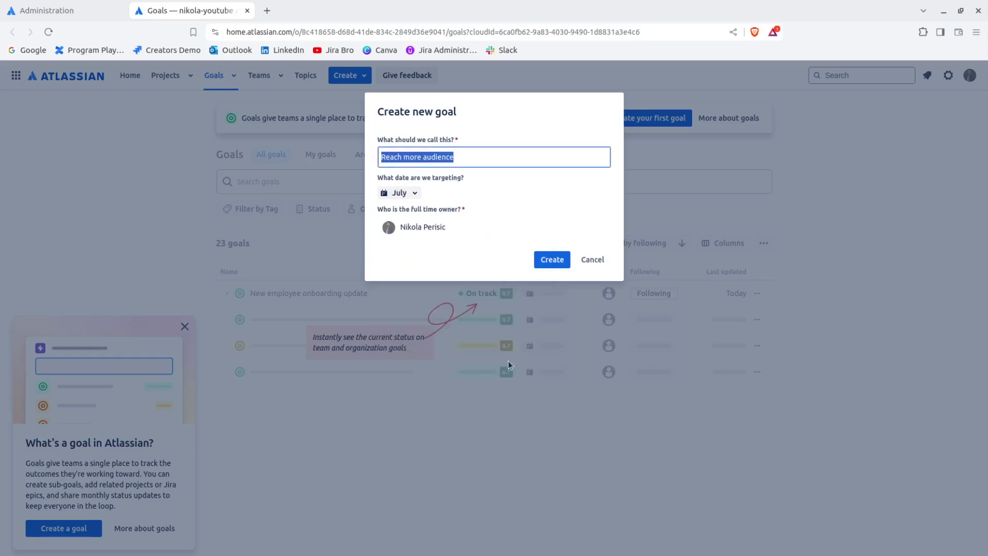
pyautogui.click(552, 259)
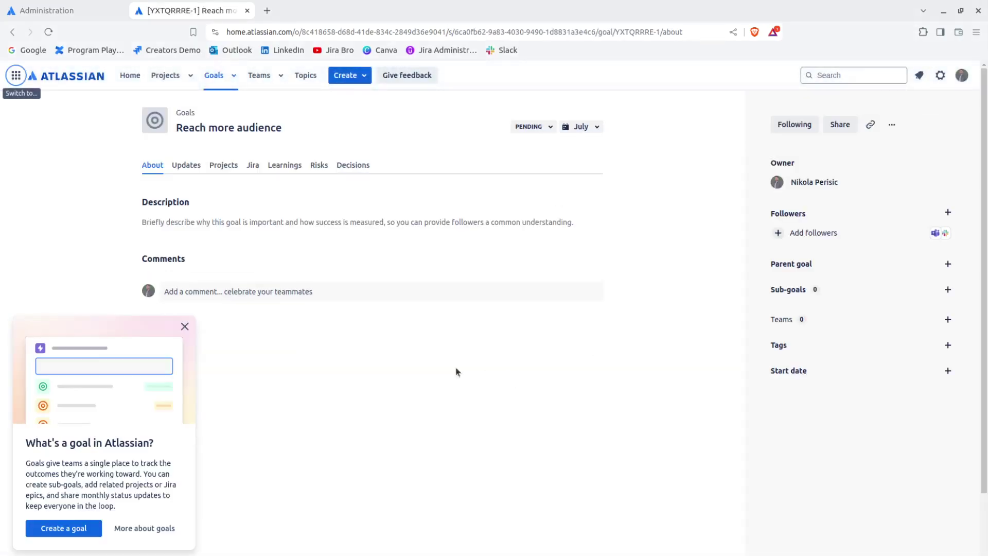
# Step: Dismiss the onboarding tip and open the Followers dialog for 'Reach more audience'
pyautogui.click(185, 326)
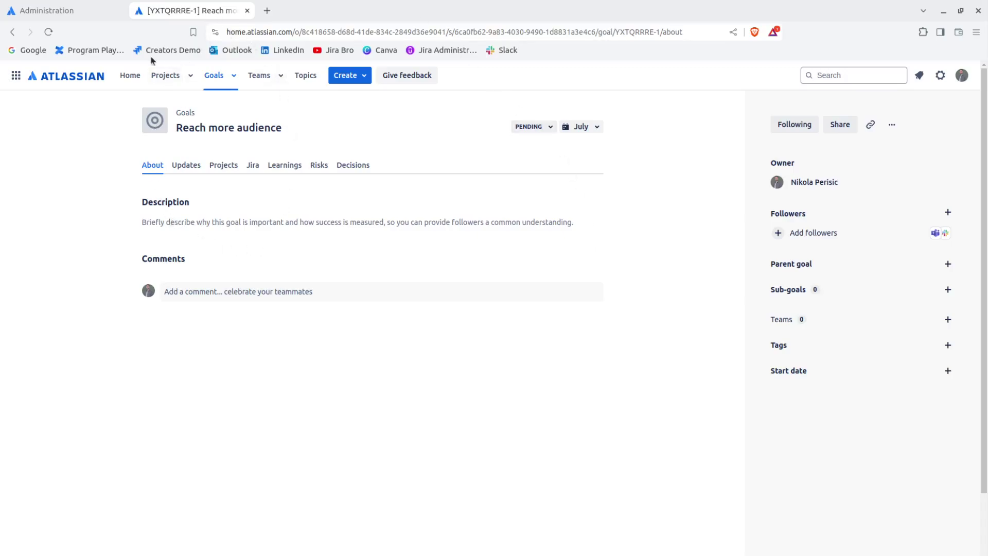
pyautogui.click(190, 76)
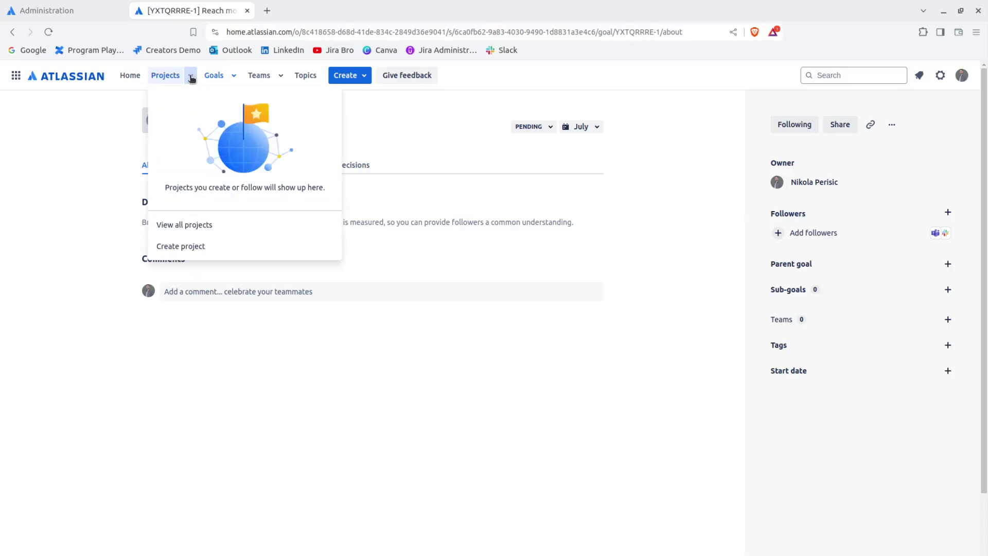
pyautogui.click(191, 77)
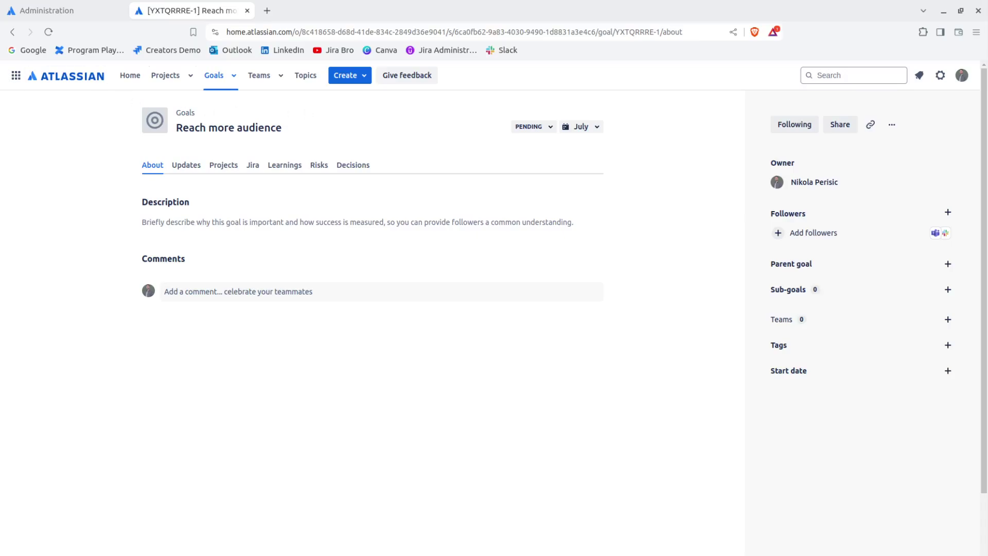
pyautogui.click(15, 76)
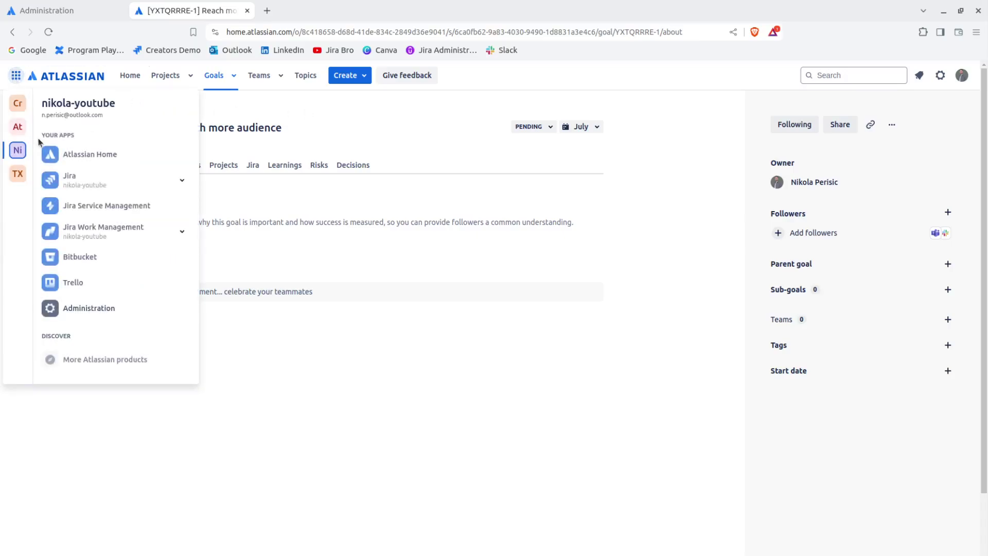
pyautogui.click(17, 75)
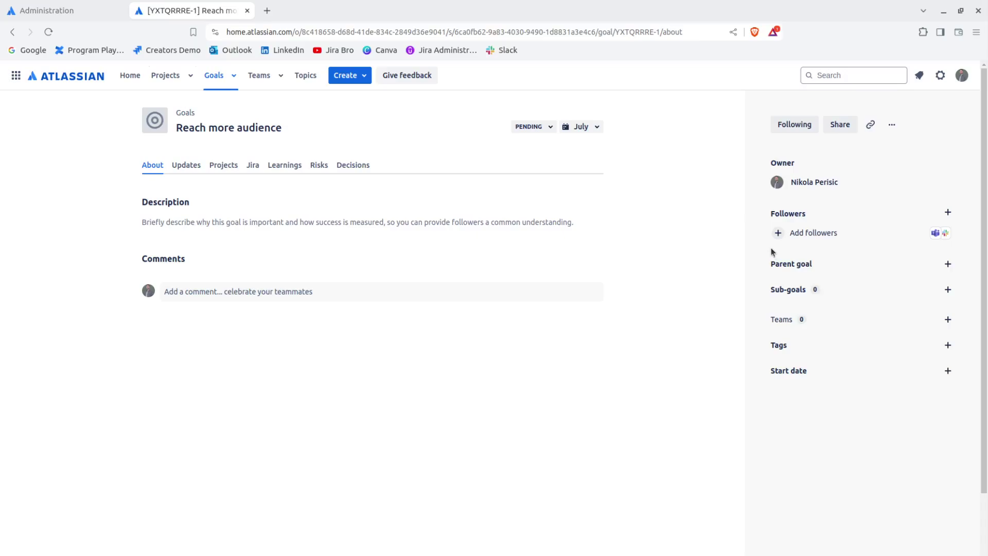
pyautogui.moveTo(777, 215)
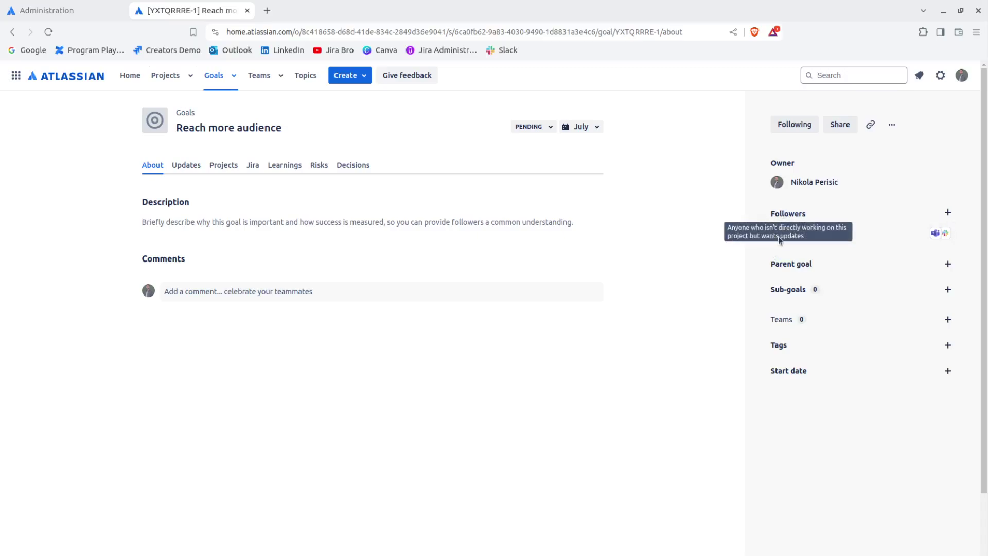
pyautogui.click(780, 233)
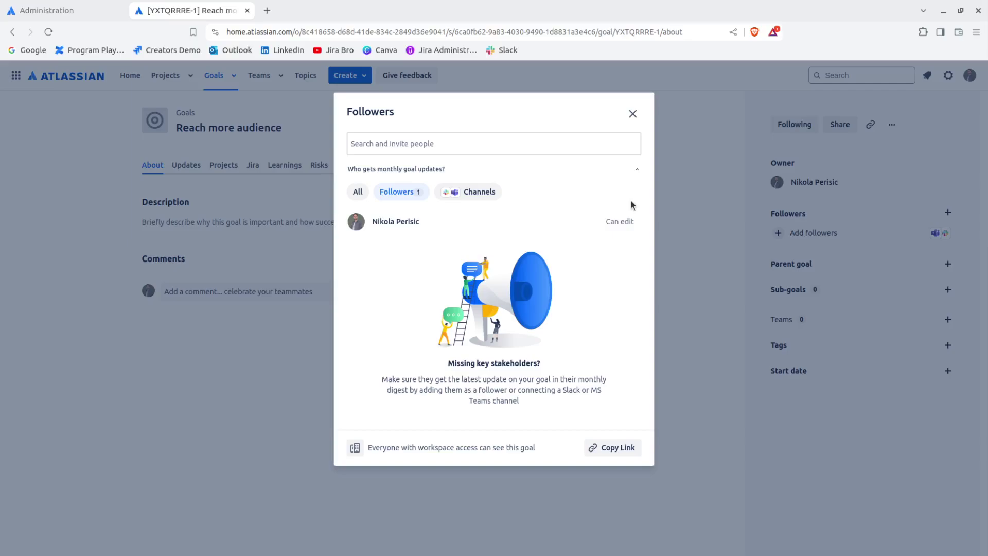
# Step: Search for a person to add as follower, then clear it and close the dialog unchanged
pyautogui.click(529, 150)
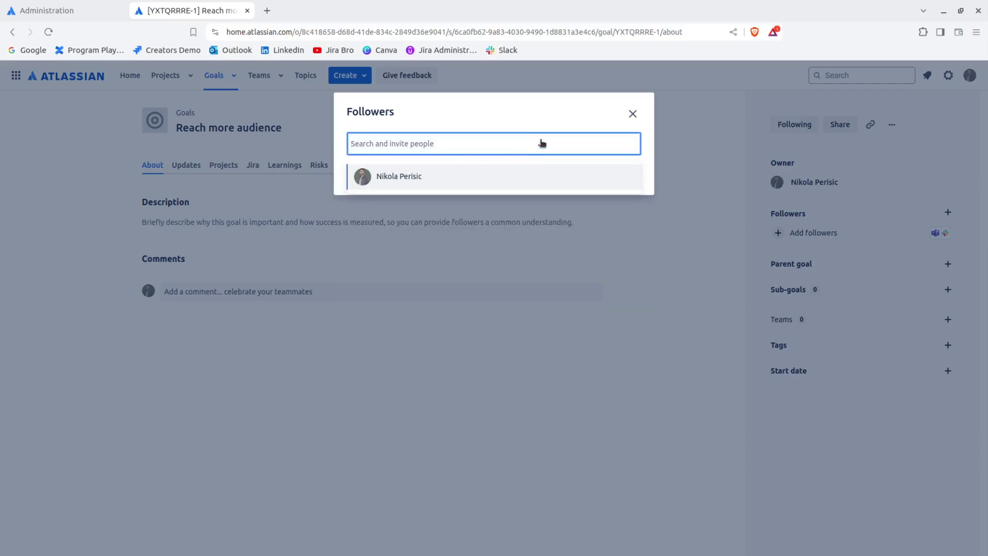
pyautogui.write('nikolin')
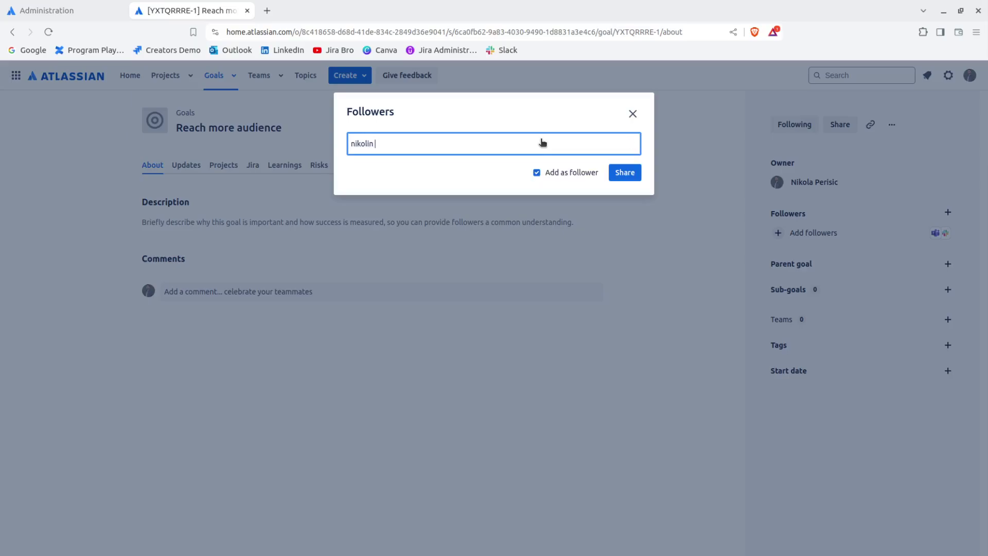
pyautogui.write(' obj')
pyautogui.press('BackSpace')
pyautogui.press('BackSpace')
pyautogui.press('BackSpace')
pyautogui.press('BackSpace')
pyautogui.press('BackSpace')
pyautogui.press('BackSpace')
pyautogui.press('BackSpace')
pyautogui.press('BackSpace')
pyautogui.press('BackSpace')
pyautogui.press('BackSpace')
pyautogui.press('BackSpace')
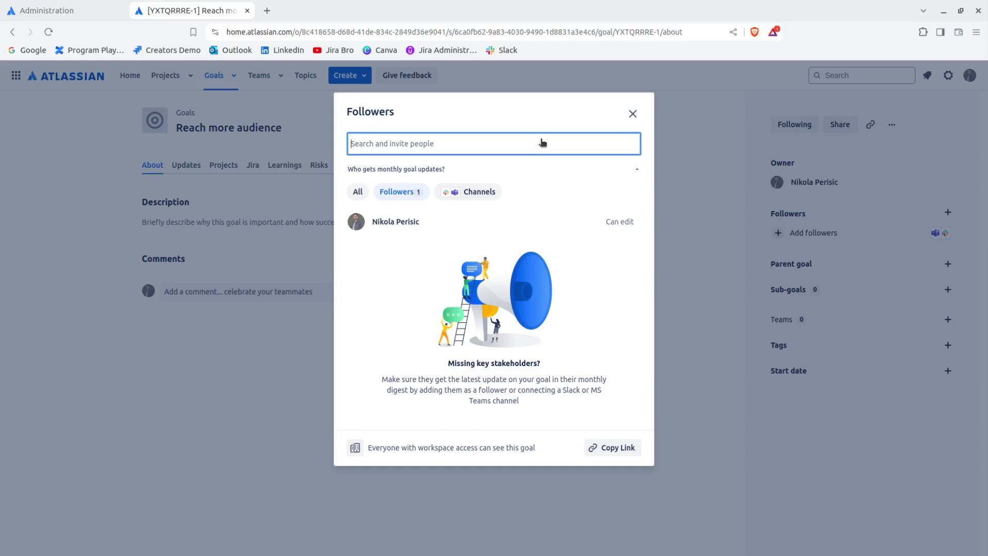
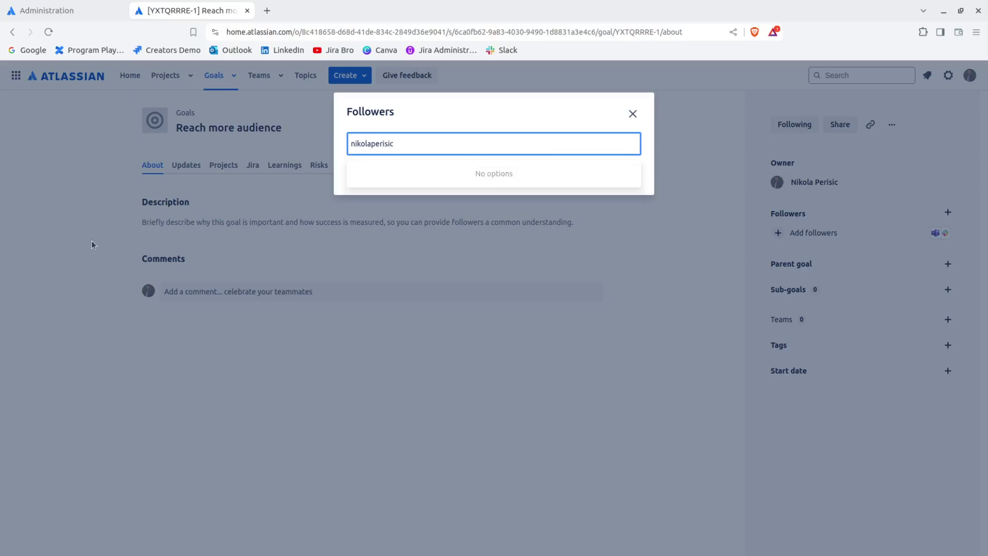
pyautogui.press('Escape')
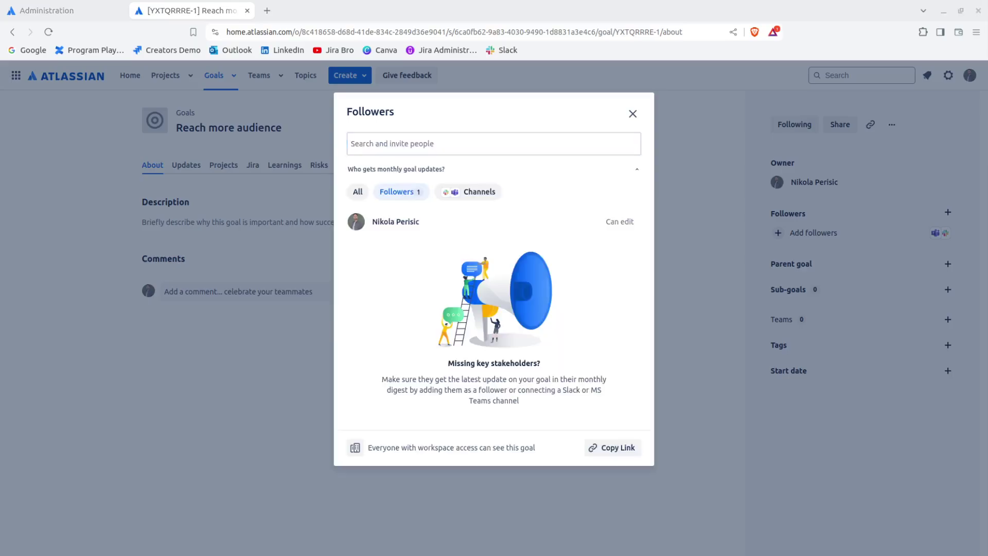
pyautogui.press('Escape')
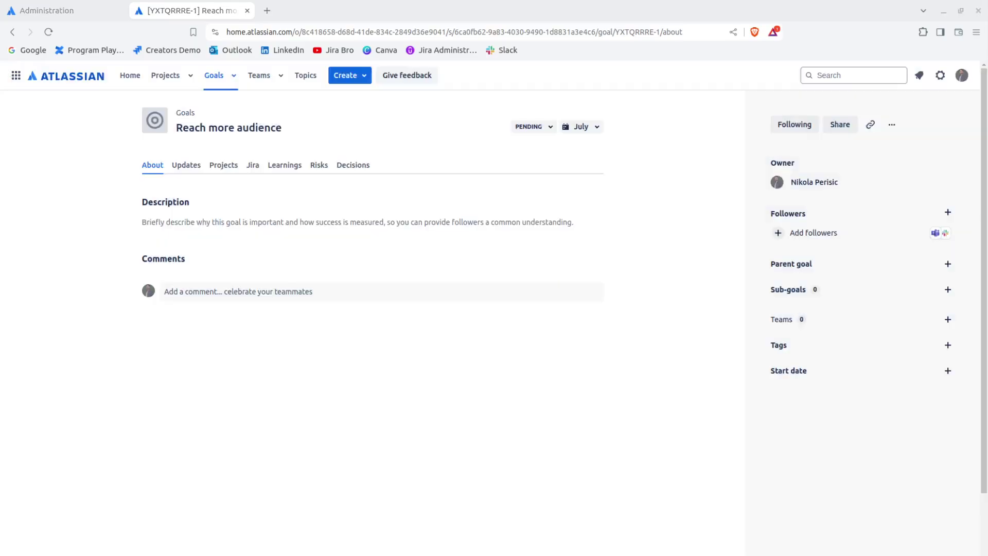
# Step: Open the Parent goal picker in the sidebar of 'Reach more audience'
pyautogui.press('Tab')
pyautogui.click(116, 234)
pyautogui.click(948, 264)
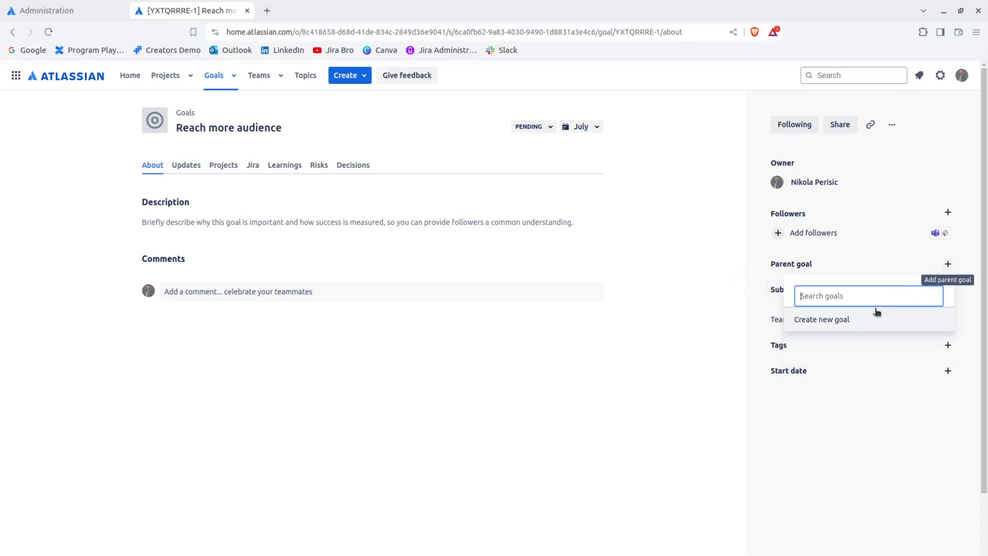
# Step: Create a new parent goal 'Youtube' targeting August and open its preview
pyautogui.click(799, 322)
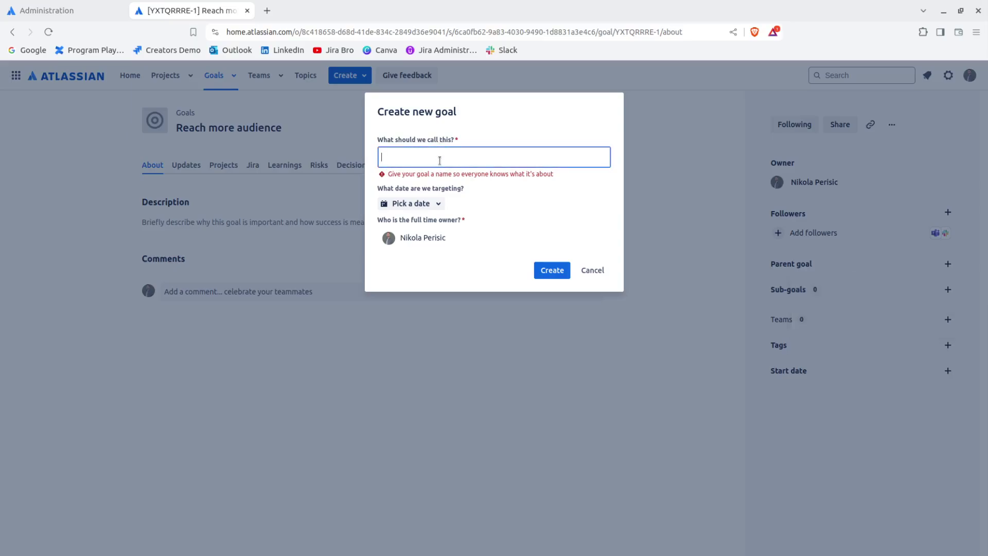
pyautogui.write('You')
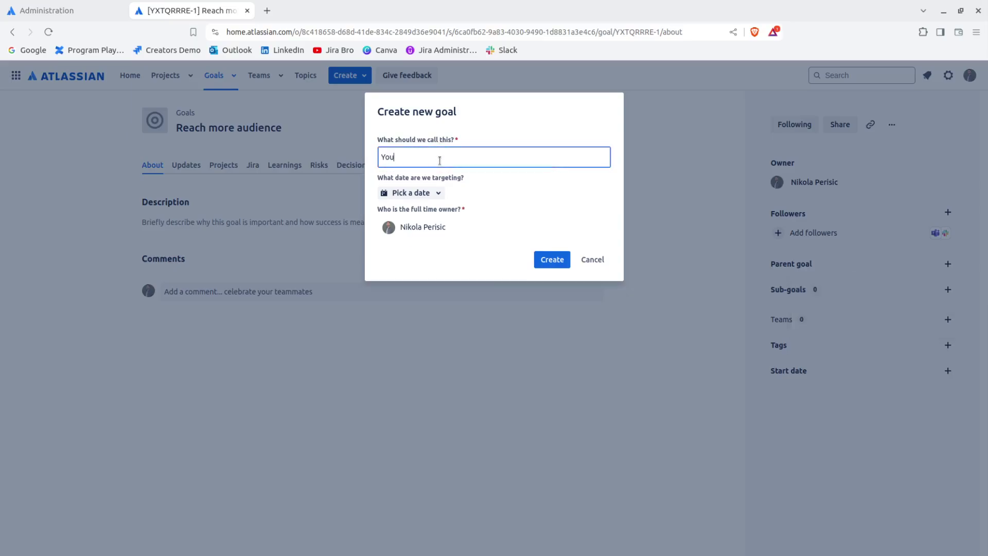
pyautogui.write('tube')
pyautogui.doubleClick(439, 160)
pyautogui.click(435, 184)
pyautogui.click(436, 193)
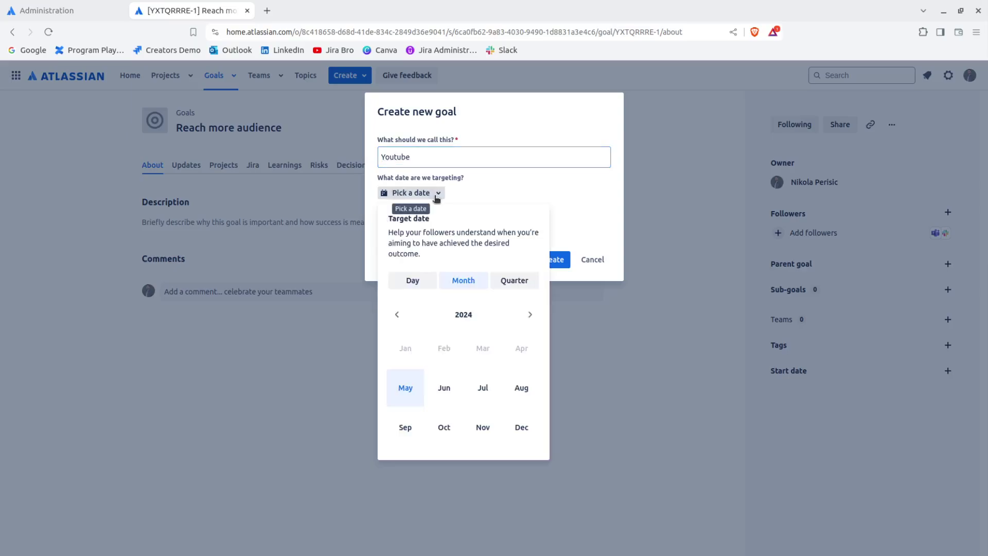
pyautogui.click(520, 392)
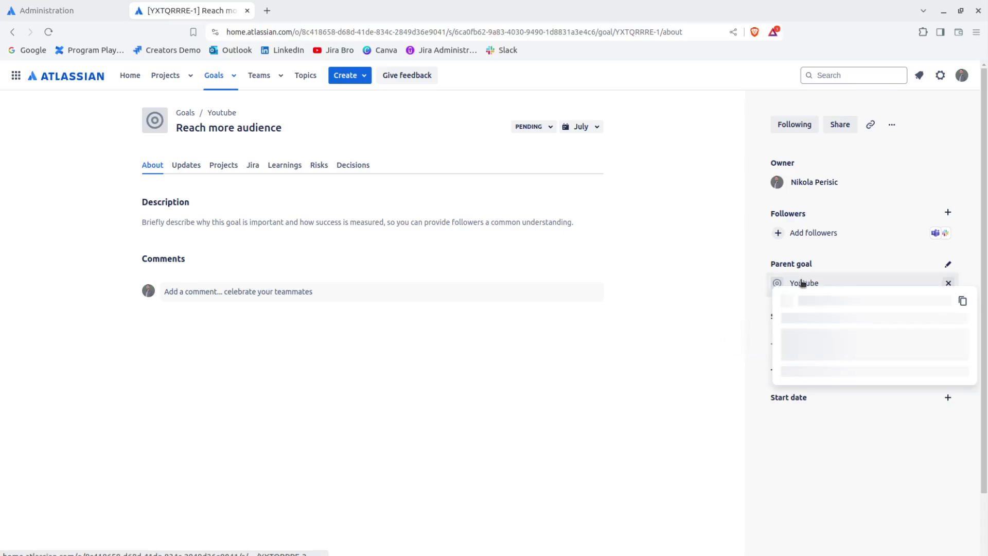
pyautogui.moveTo(801, 286)
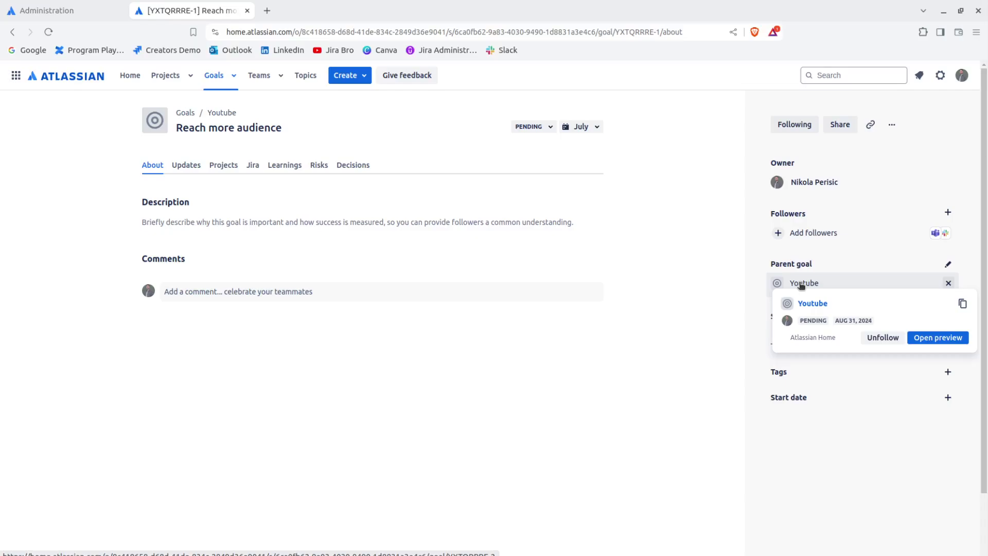
pyautogui.click(938, 338)
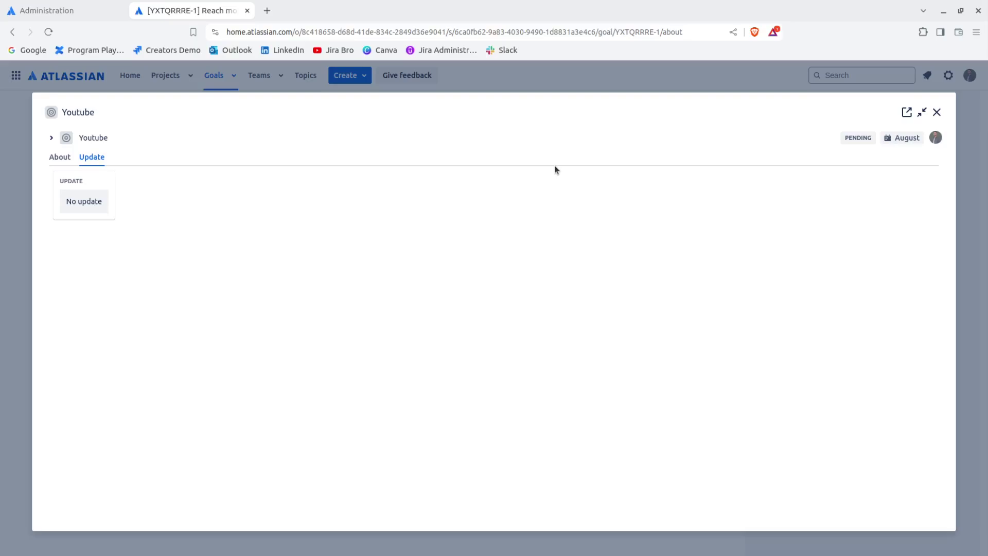
# Step: Review the Youtube preview's About, sub-goals and Update tab, then close the preview
pyautogui.click(60, 157)
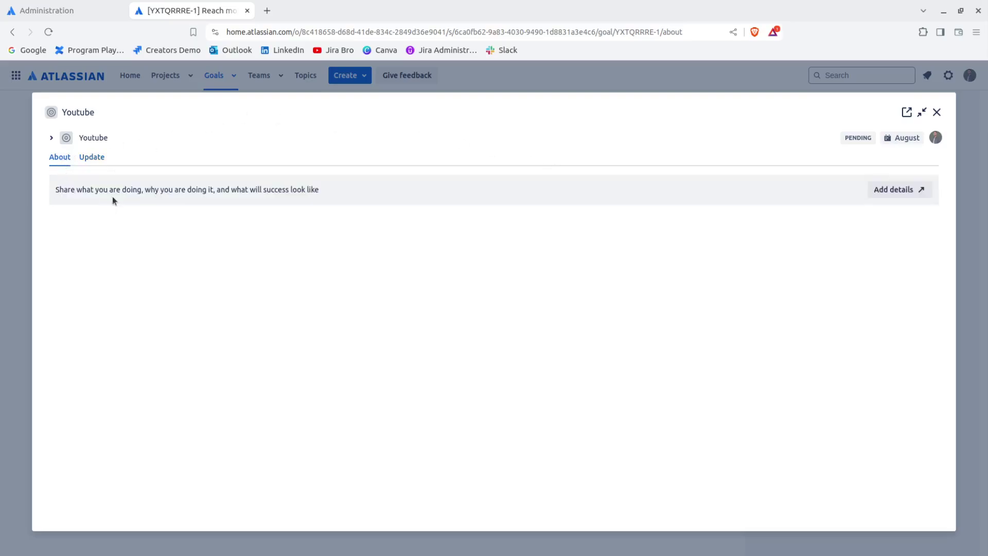
pyautogui.click(51, 138)
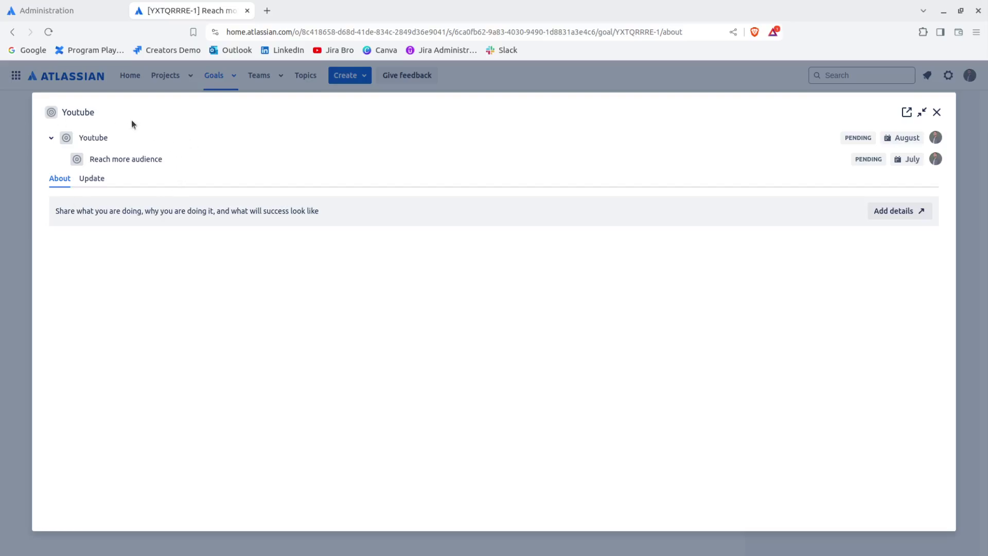
pyautogui.click(97, 178)
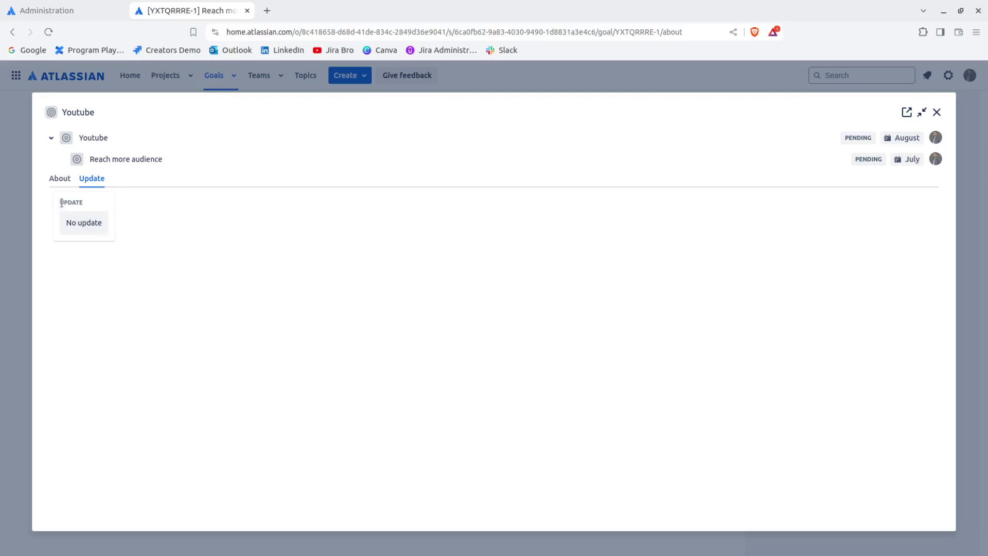
pyautogui.moveTo(62, 203); pyautogui.dragTo(81, 204)
pyautogui.click(73, 219)
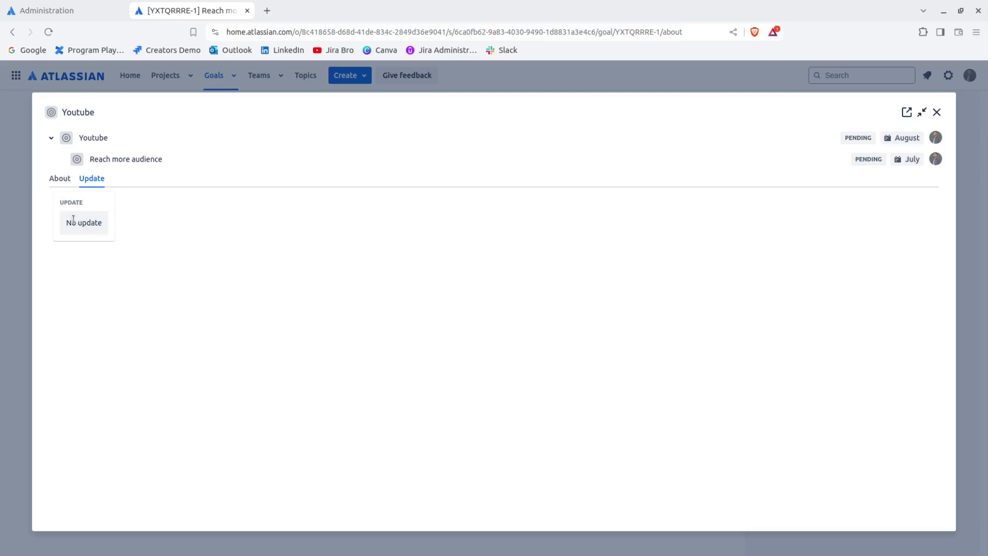
pyautogui.click(936, 112)
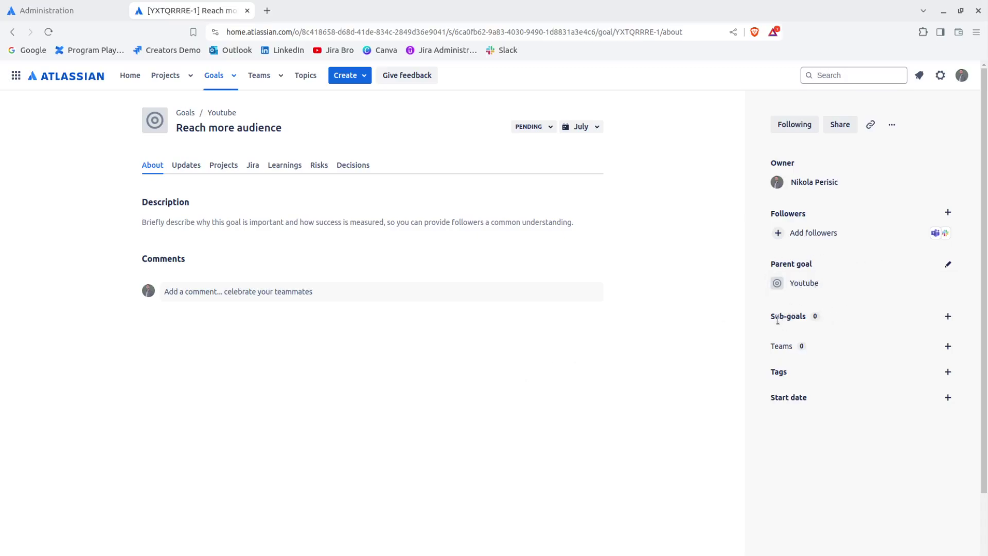
# Step: Bring up the tag search box on the 'Reach more audience' goal page
pyautogui.moveTo(776, 316)
# Step: Create and attach a new 'video' tag, then cancel setting a start date
pyautogui.click(948, 372)
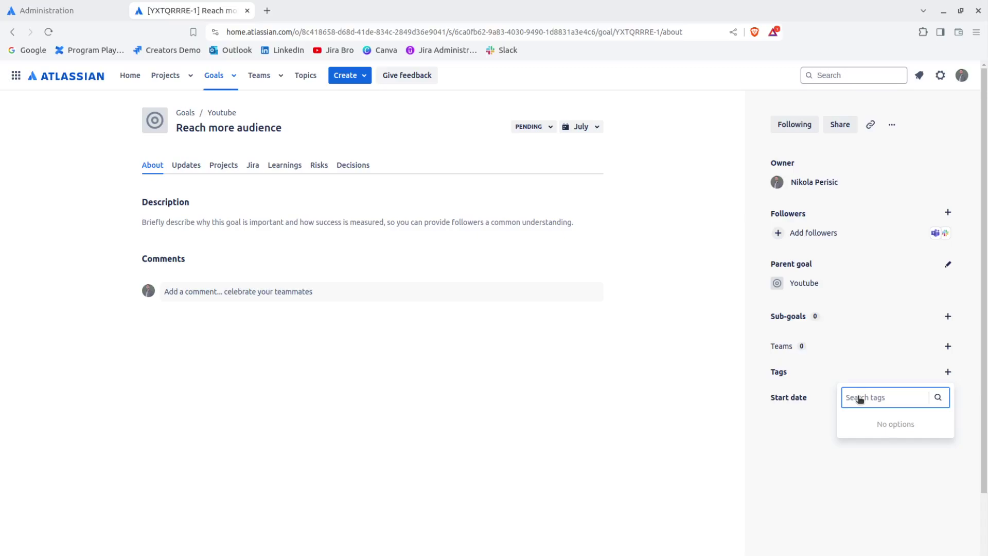
pyautogui.write('vide')
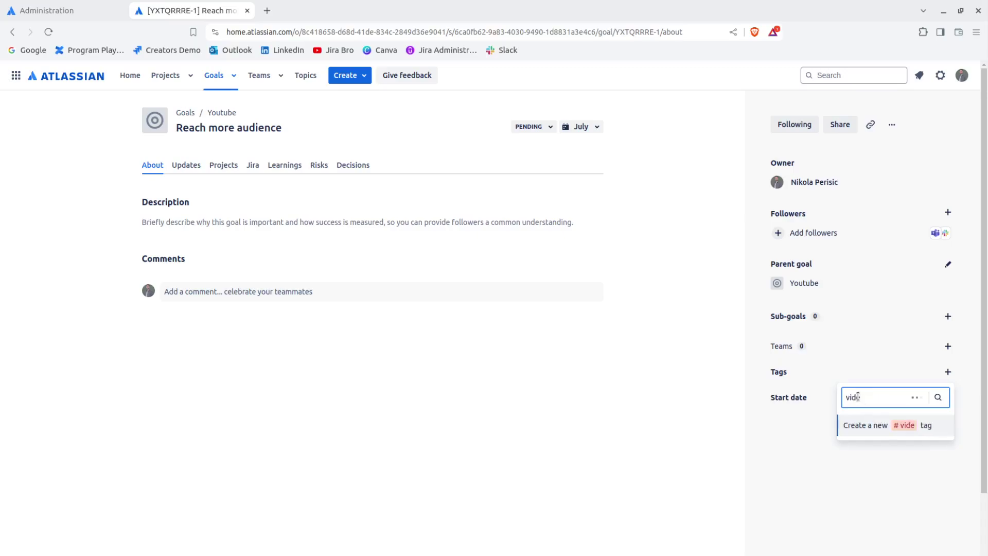
pyautogui.write('o')
pyautogui.click(859, 427)
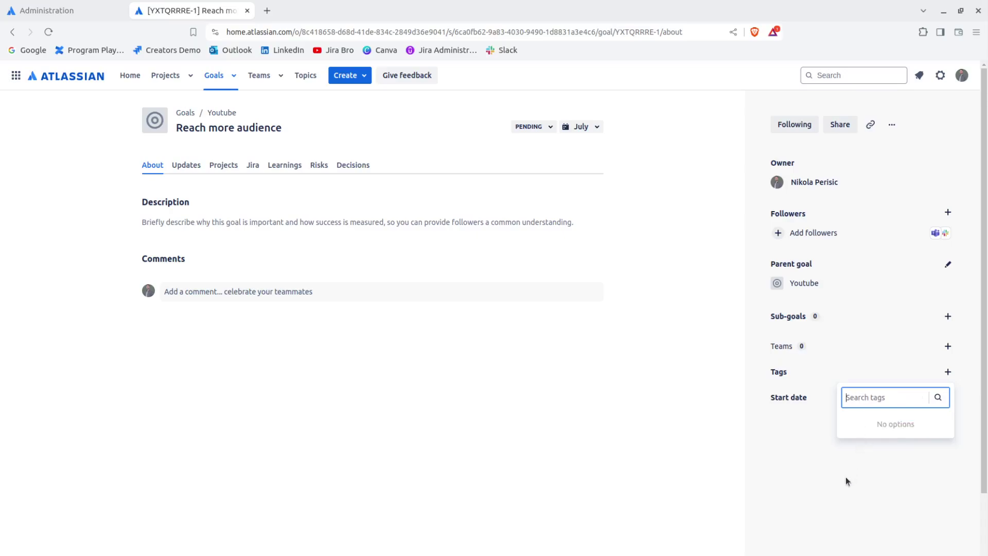
pyautogui.click(827, 487)
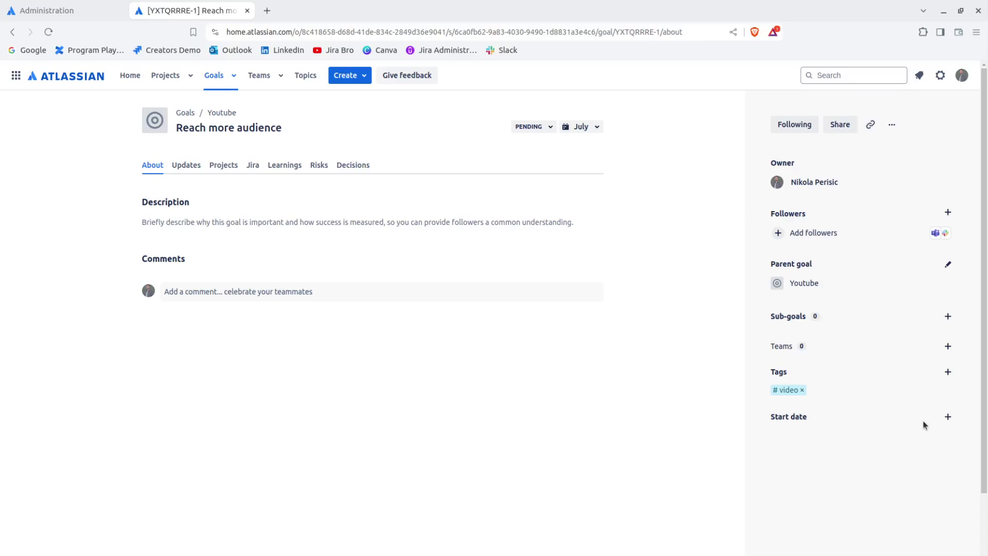
pyautogui.click(949, 418)
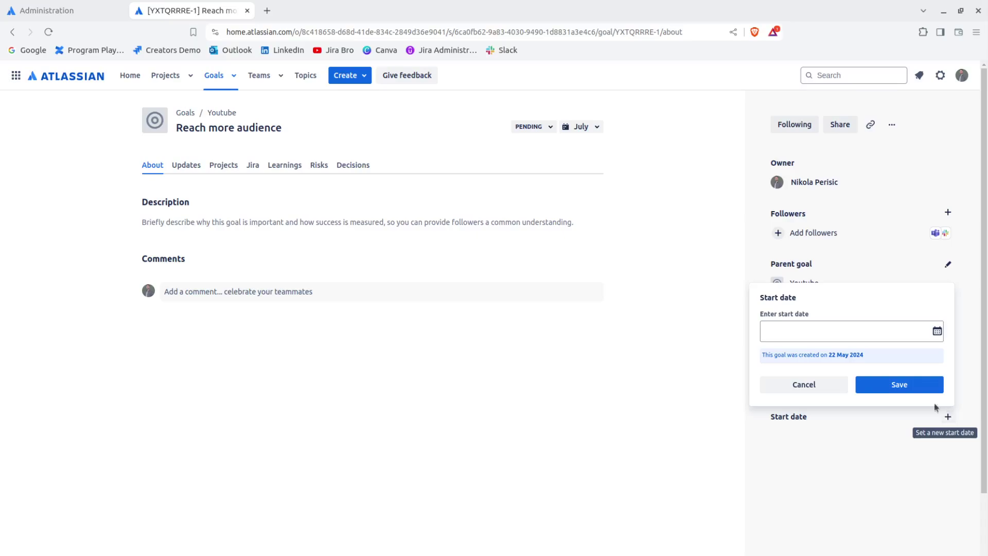
pyautogui.click(765, 387)
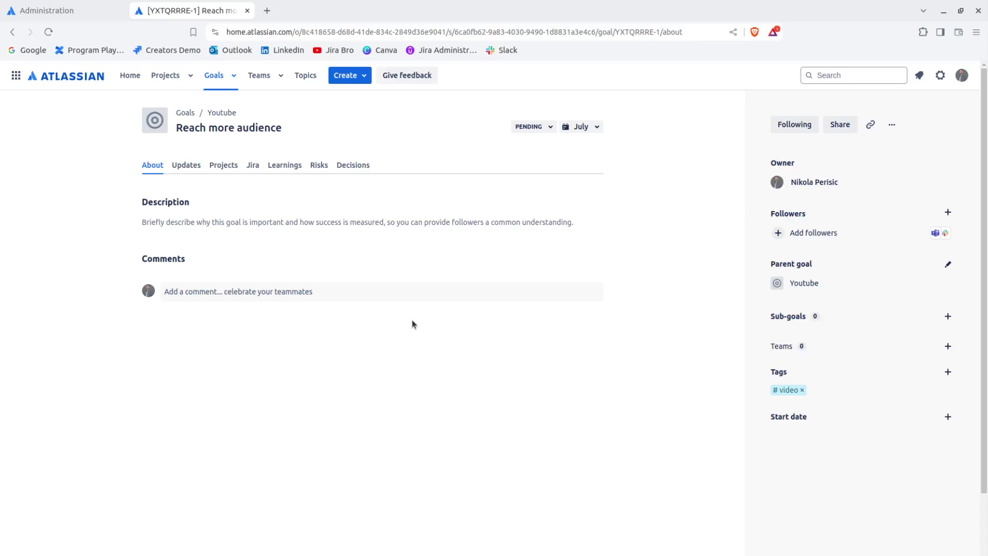
# Step: Check the more-actions list and the Share dialog's visibility note, then close Share
pyautogui.click(893, 125)
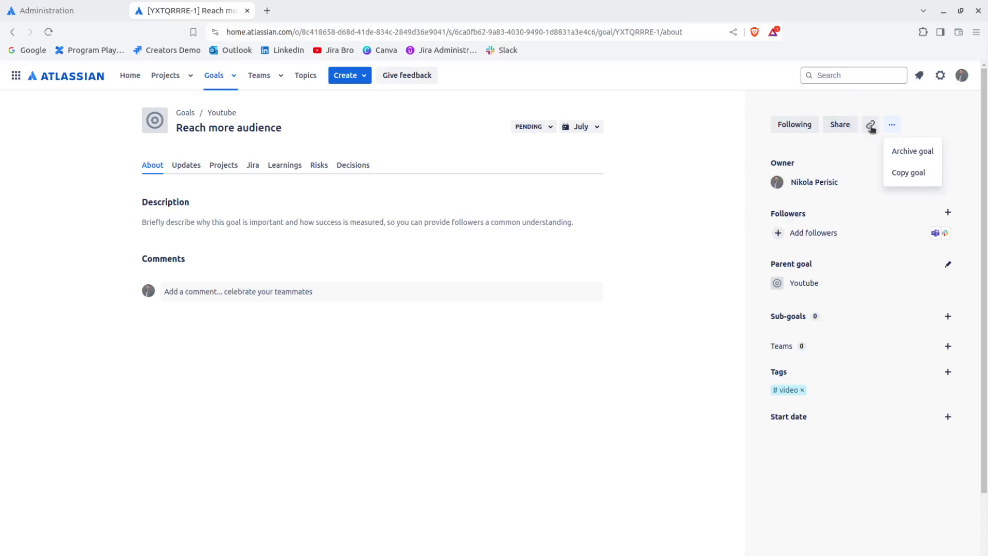
pyautogui.click(837, 128)
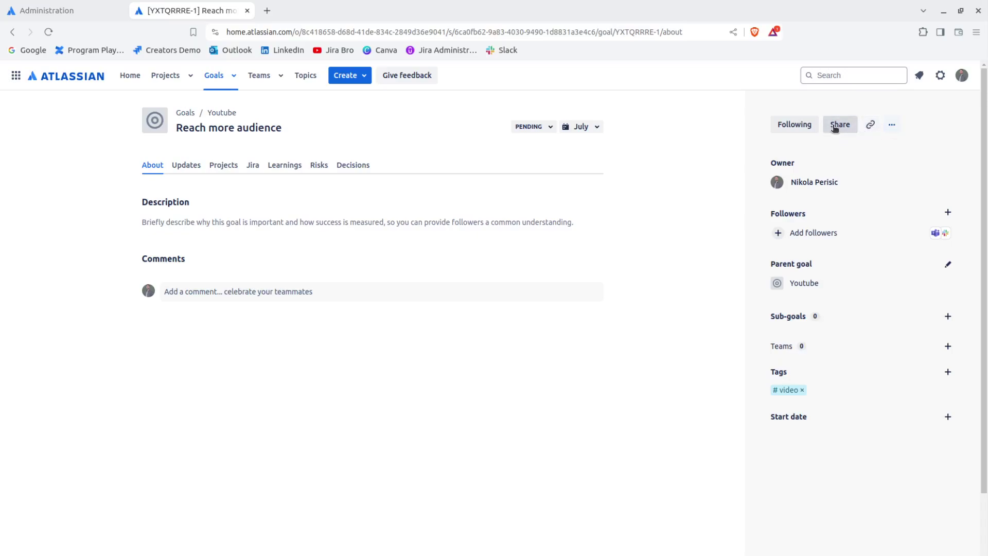
pyautogui.click(840, 125)
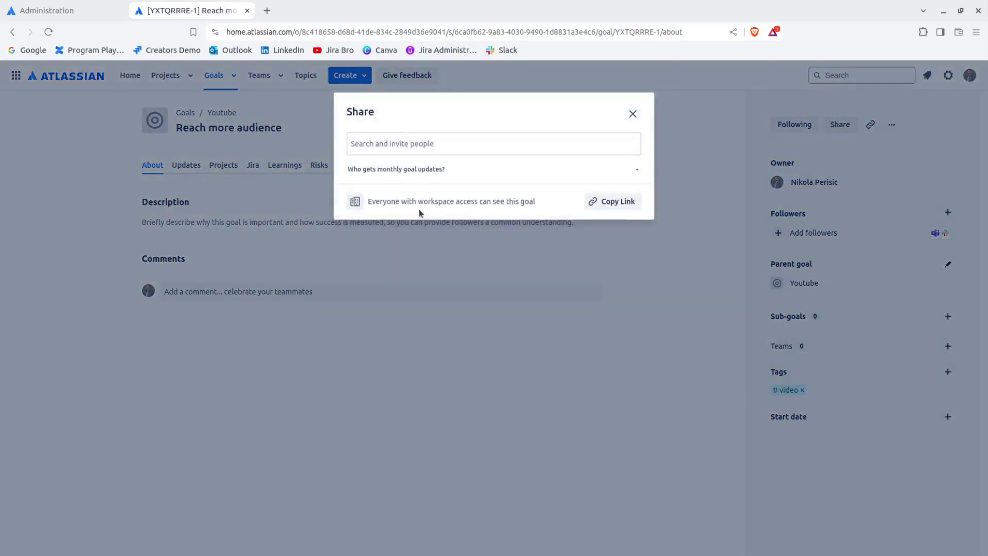
pyautogui.moveTo(368, 201); pyautogui.dragTo(545, 206)
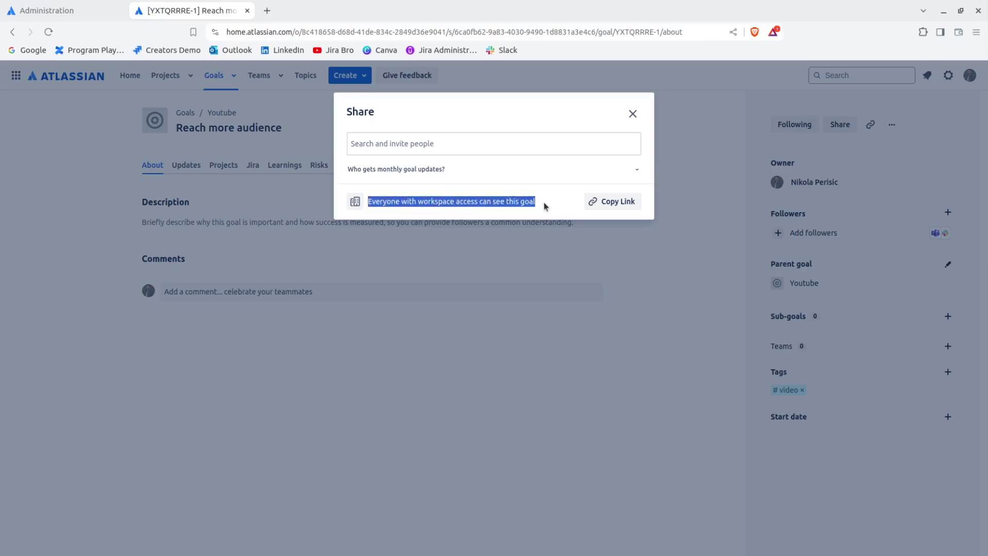
pyautogui.click(633, 114)
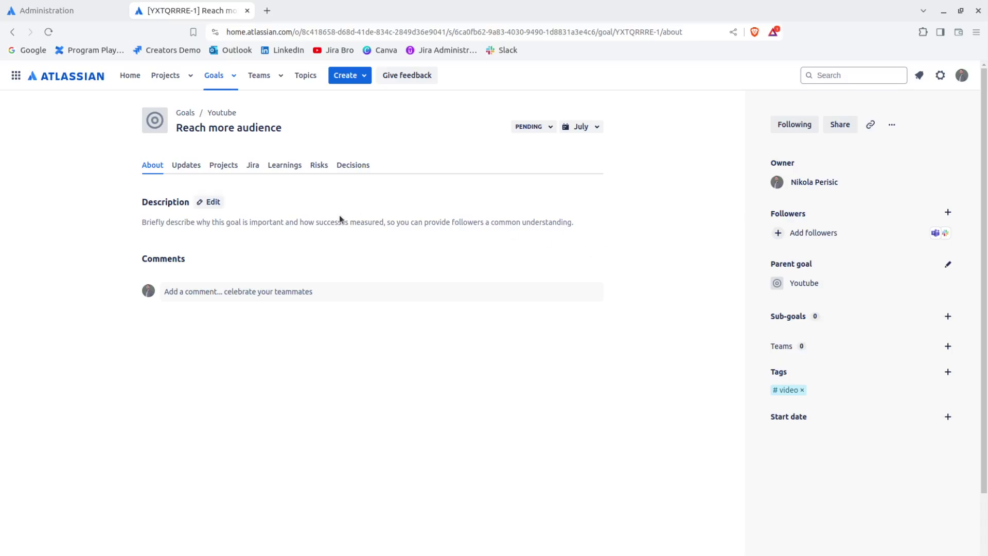
# Step: Cancel the description edit unchanged, then expand the PENDING status dropdown
pyautogui.moveTo(206, 202)
pyautogui.click(210, 202)
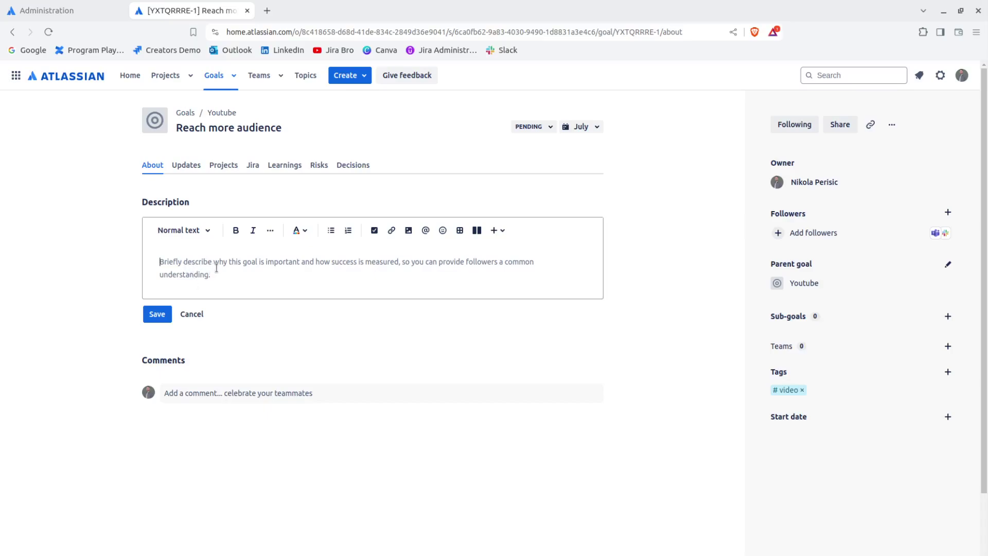
pyautogui.click(206, 316)
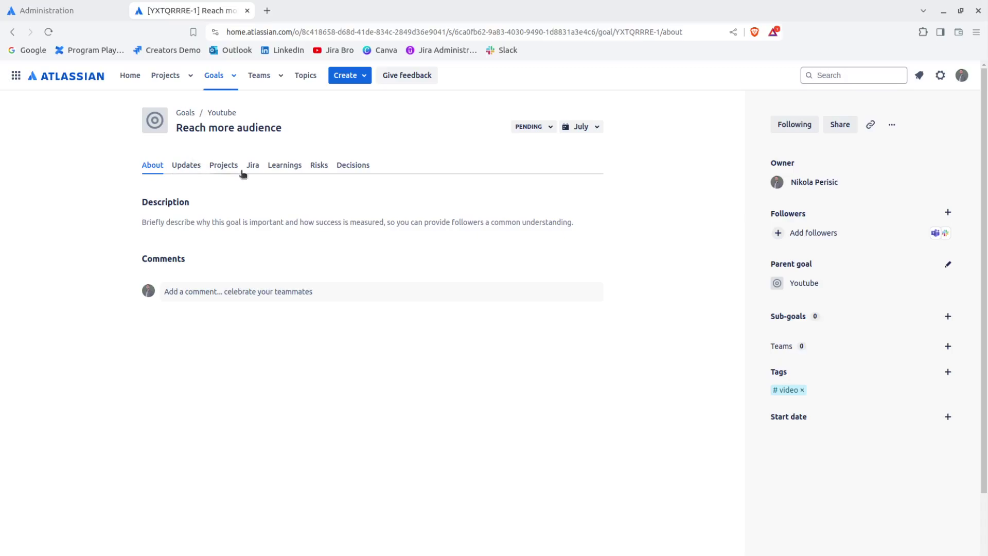
pyautogui.click(531, 127)
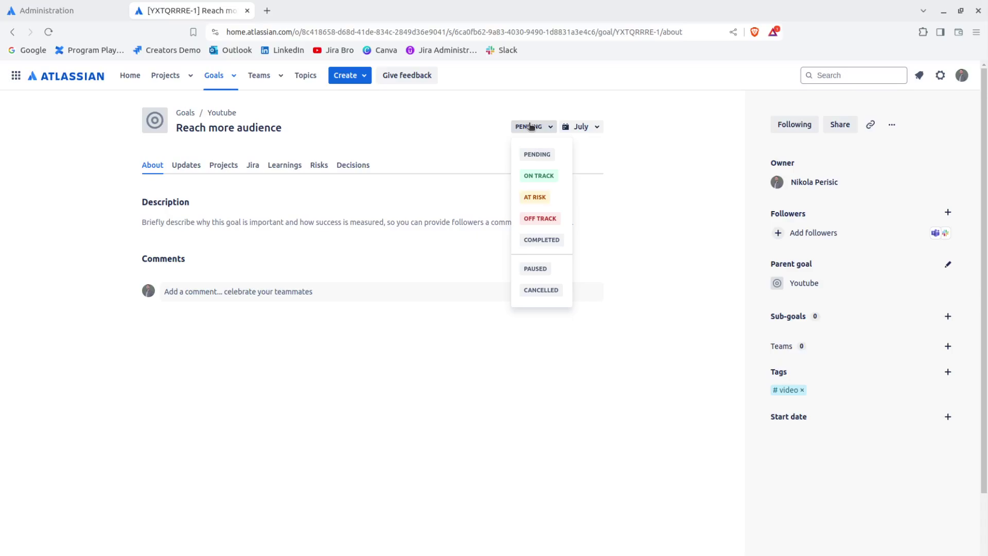
# Step: Set status to On Track and post an update filled from the Milestone progress template
pyautogui.click(539, 176)
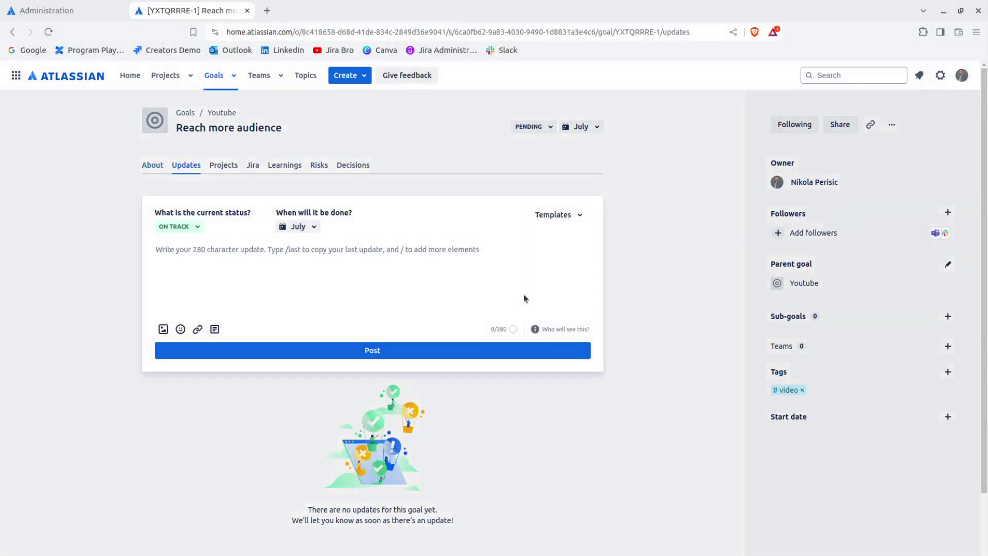
pyautogui.click(573, 216)
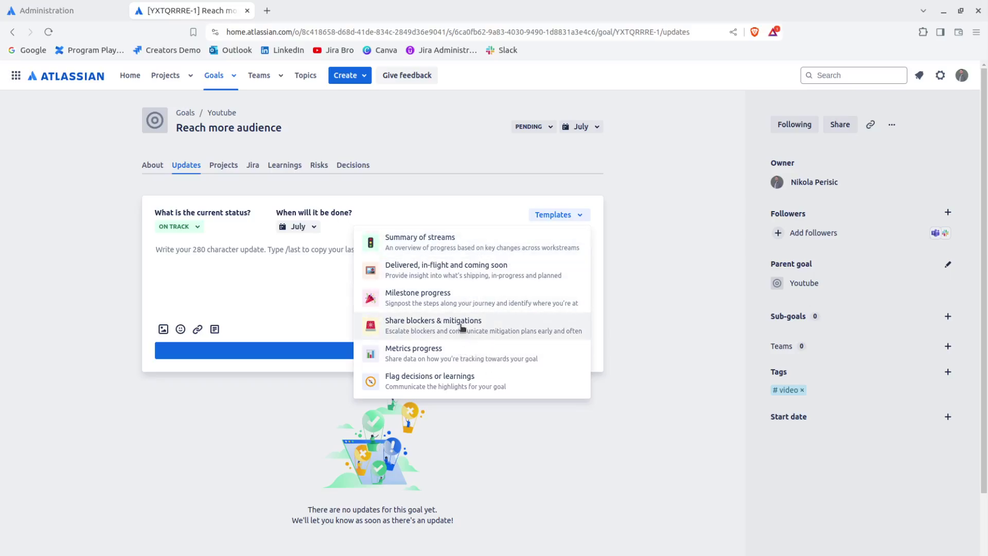
pyautogui.click(441, 301)
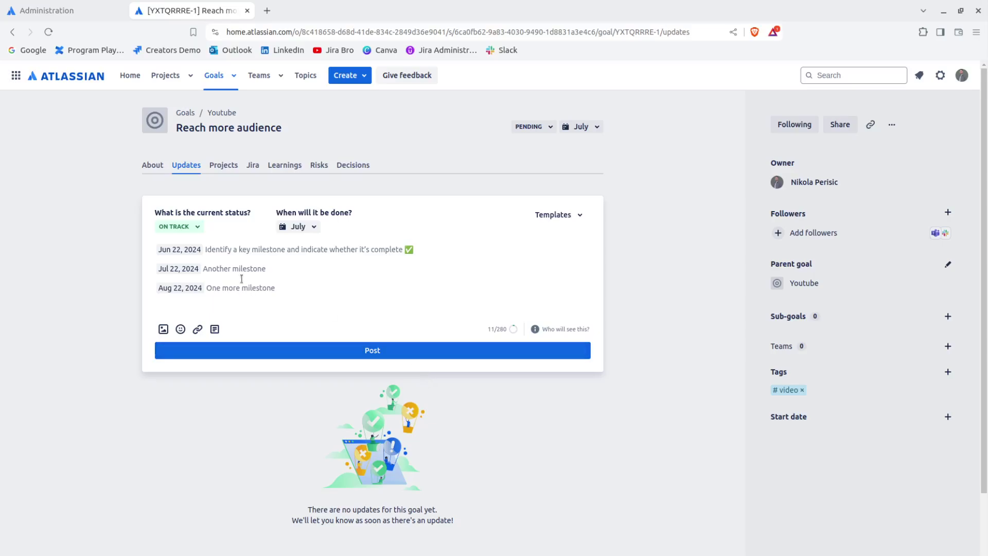
pyautogui.click(360, 351)
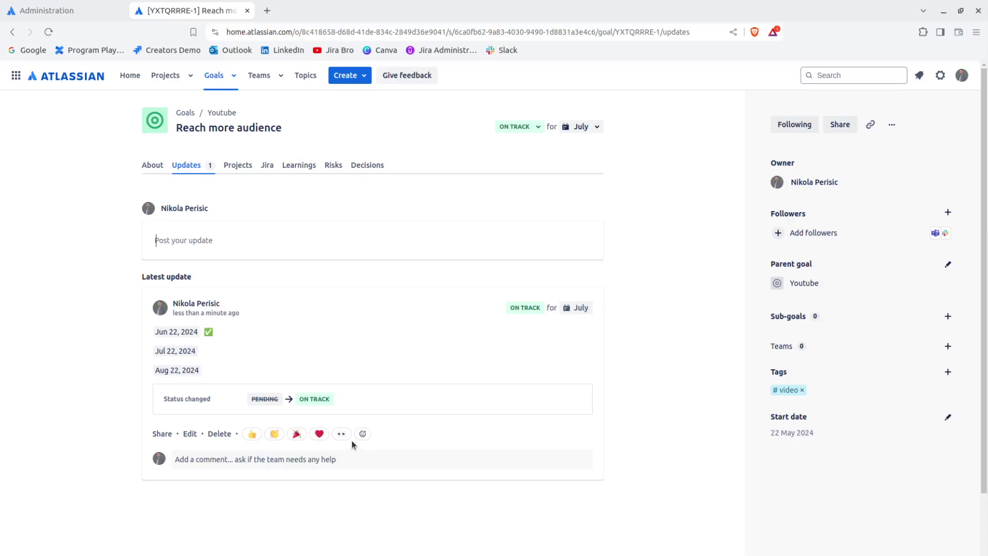
# Step: Try the update's comment box, then add and remove an eyes reaction
pyautogui.click(306, 459)
pyautogui.click(295, 460)
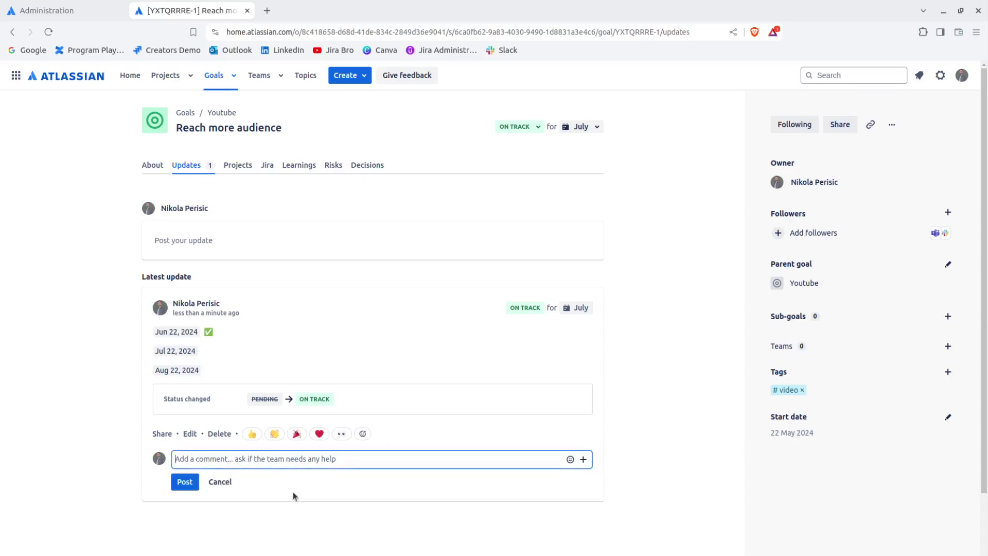
pyautogui.click(350, 533)
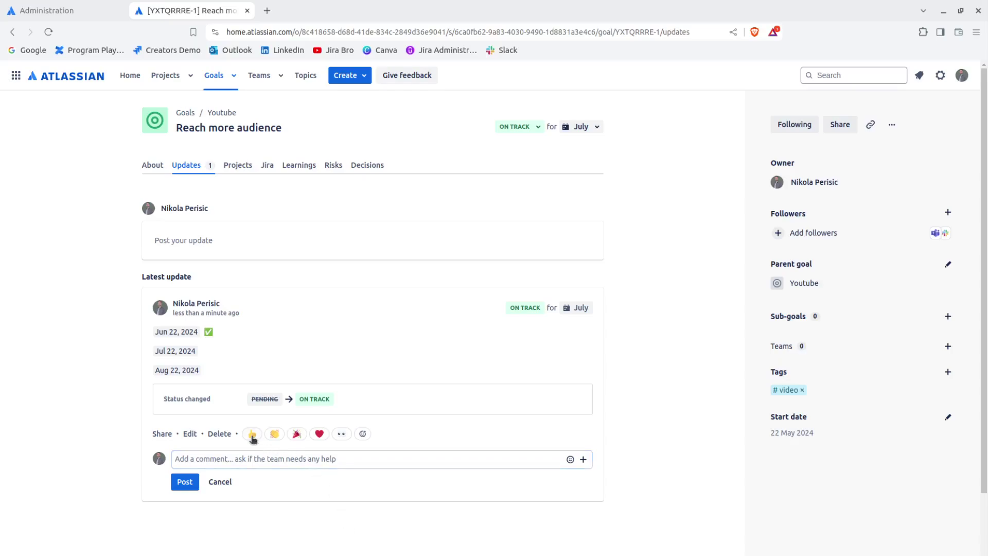
pyautogui.click(341, 435)
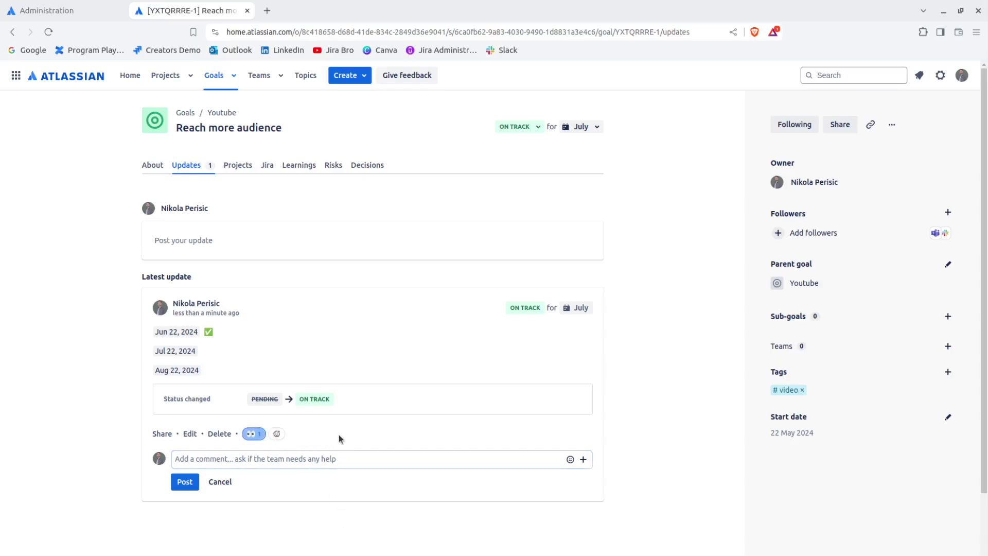
pyautogui.click(259, 435)
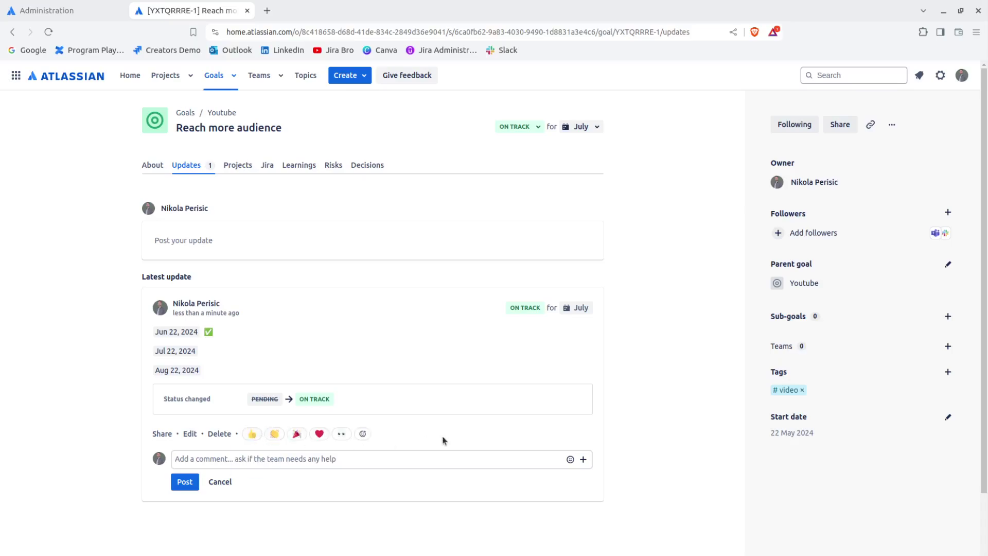
# Step: Close the emoji picker without reacting and view the goal's Projects tab
pyautogui.click(363, 434)
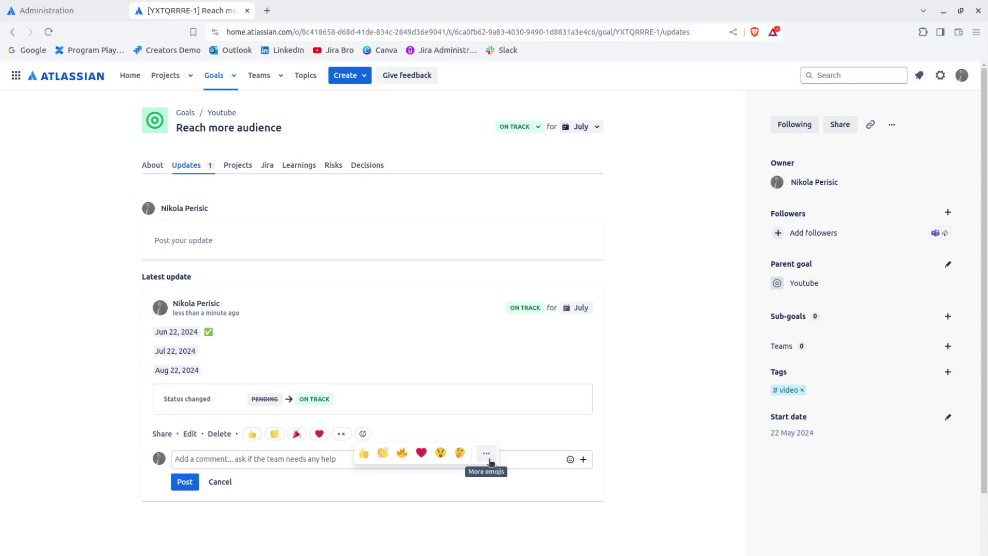
pyautogui.click(486, 453)
pyautogui.click(96, 399)
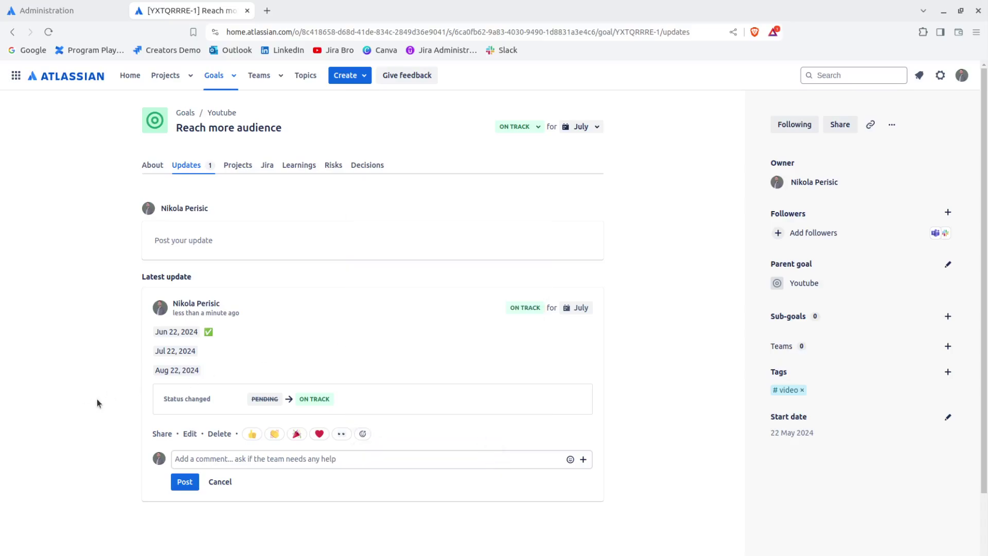
pyautogui.click(238, 165)
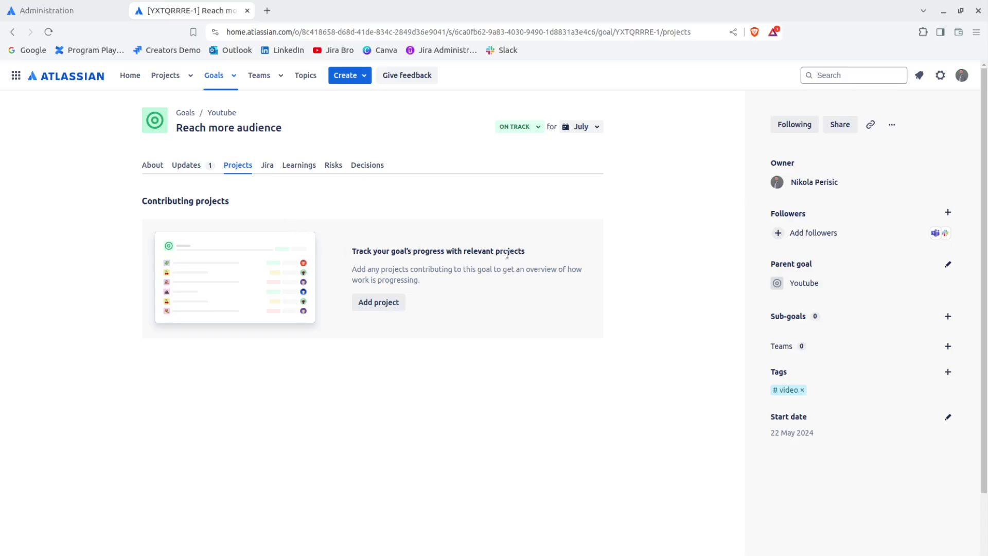
# Step: Start creating a new contributing project, previewing the Jira epic option before going back
pyautogui.click(400, 304)
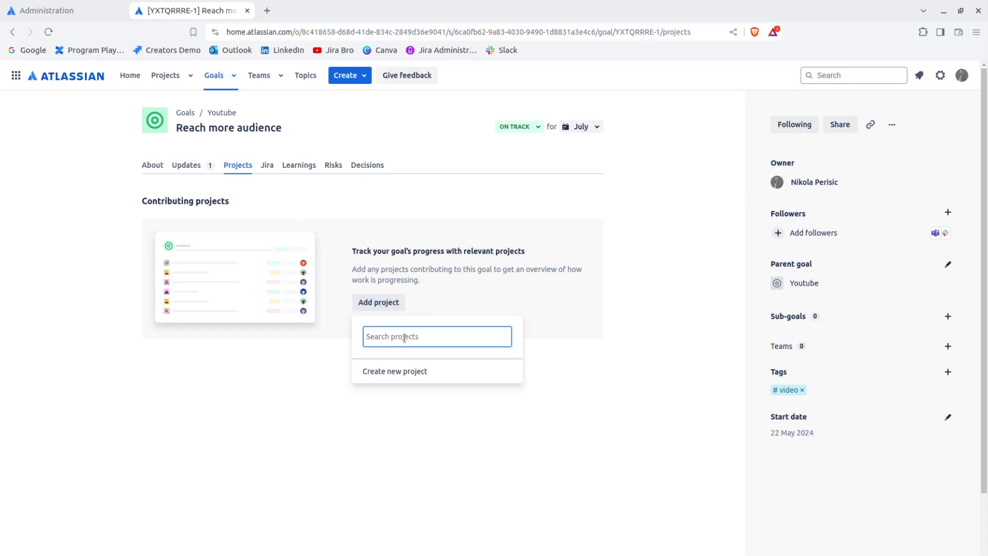
pyautogui.click(389, 371)
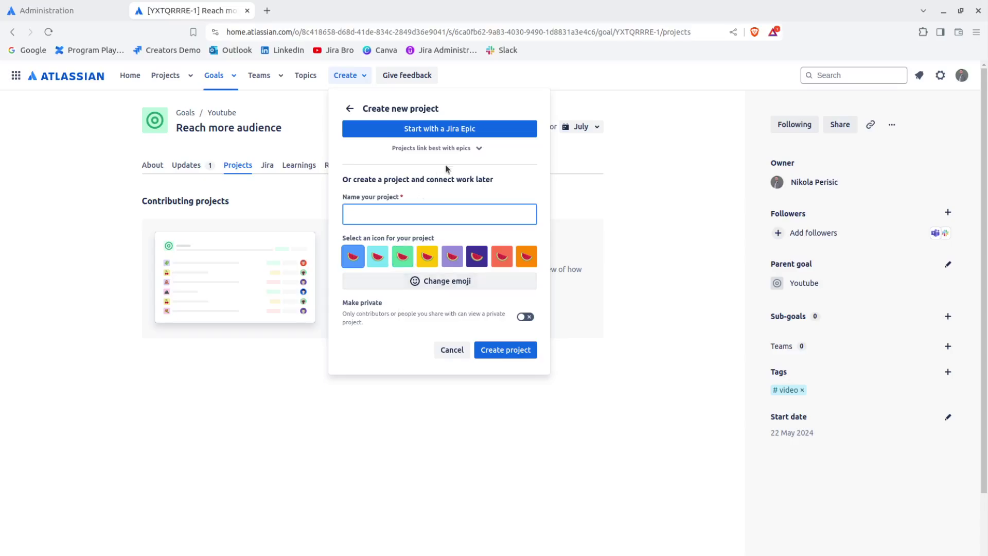
pyautogui.click(472, 148)
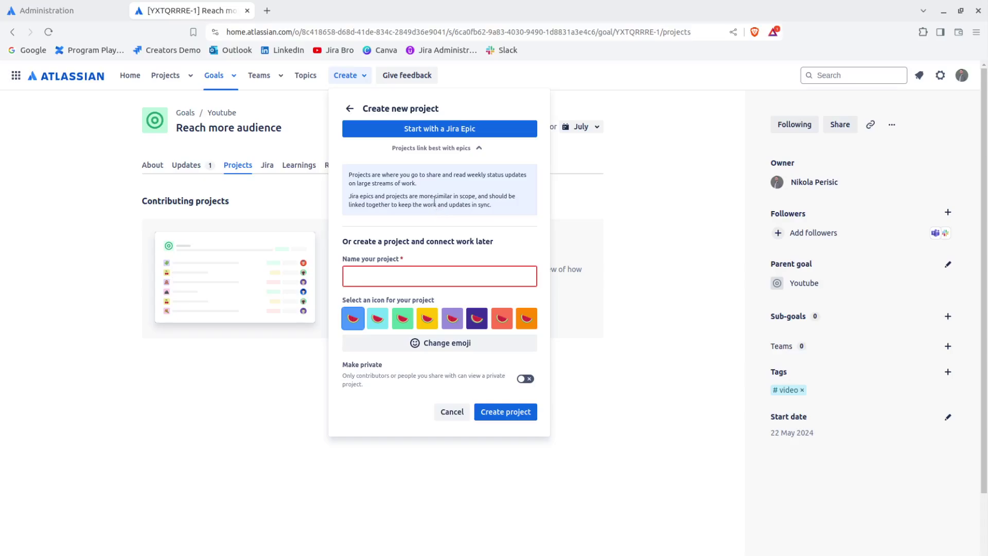
pyautogui.click(440, 128)
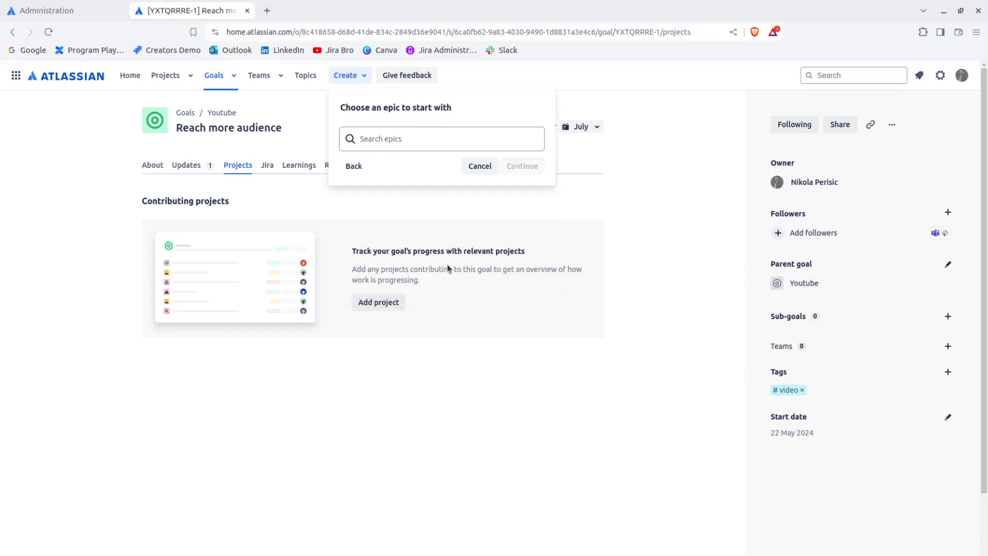
pyautogui.click(370, 142)
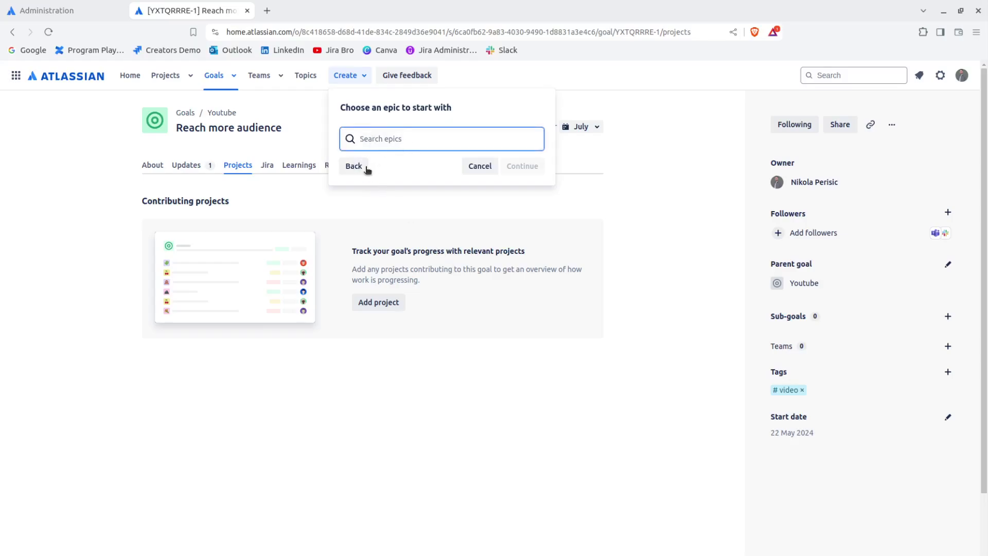
pyautogui.click(363, 167)
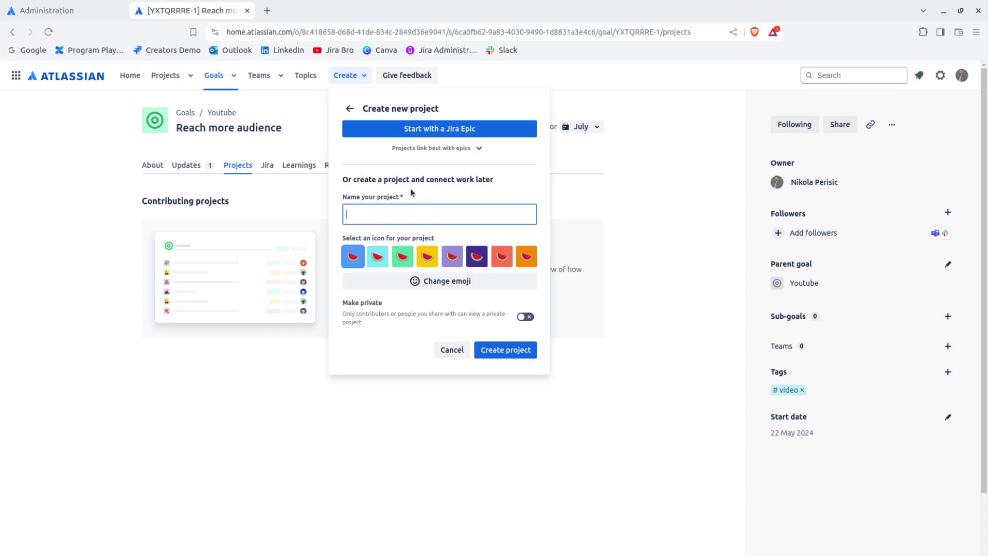
# Step: Name the project 'Goals', choose an icon, and create it
pyautogui.write('Goals')
pyautogui.click(352, 261)
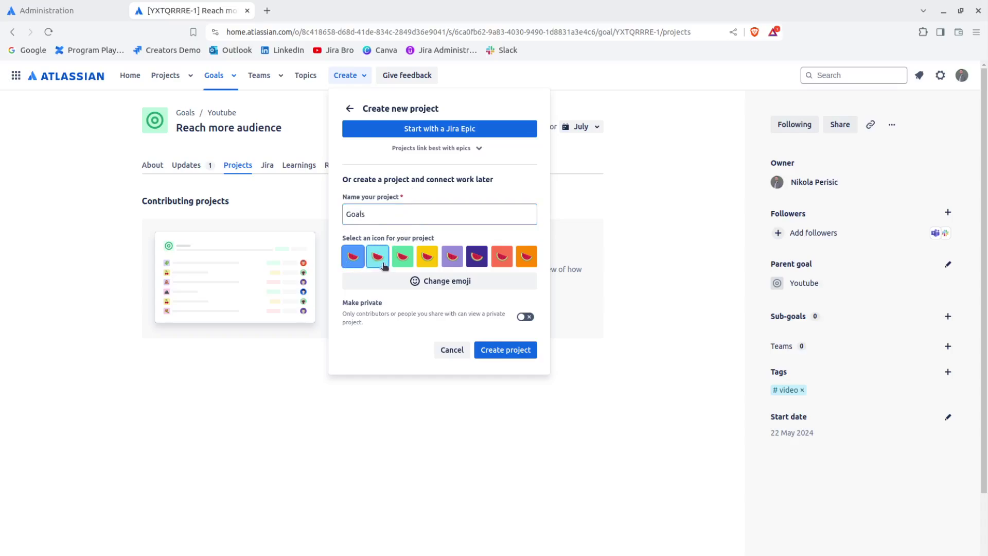
pyautogui.click(509, 348)
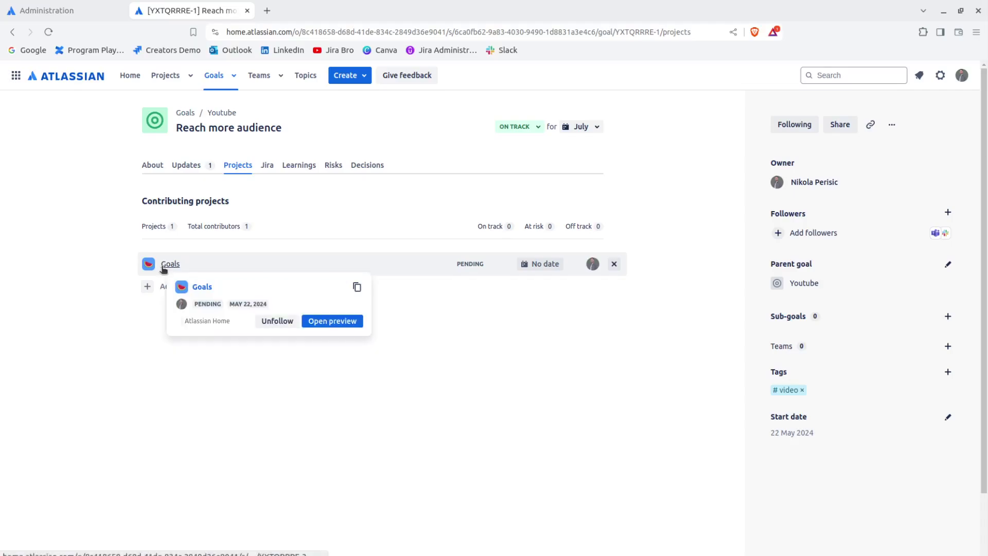
# Step: Open the Goals project page and dismiss its onboarding tip
pyautogui.click(163, 265)
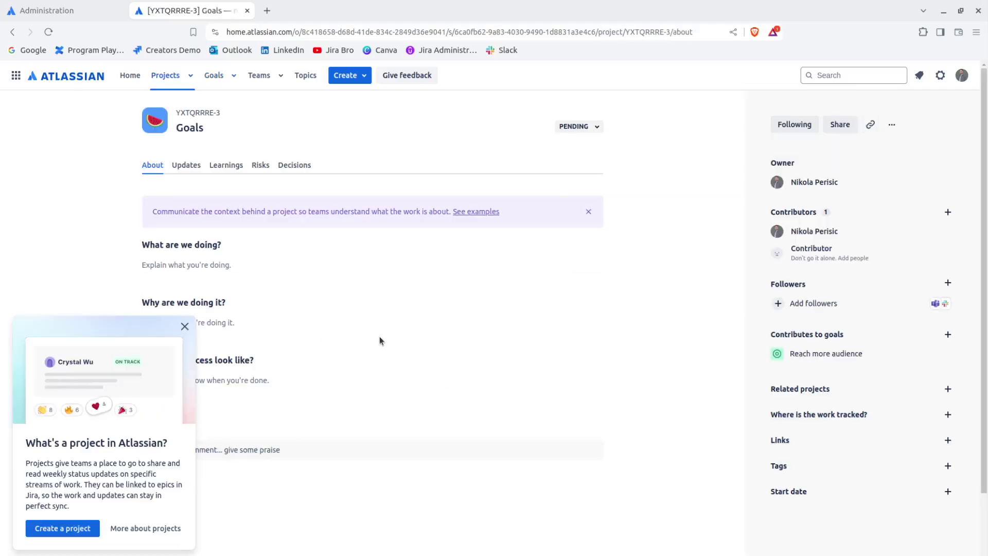
pyautogui.click(185, 326)
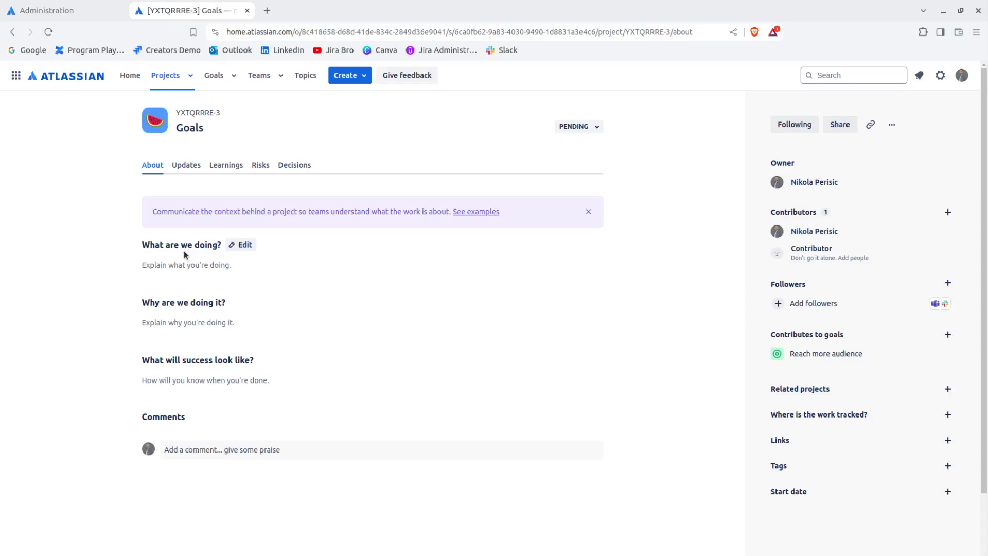
# Step: View the Goals project's Updates tab and scroll through its history and update card
pyautogui.click(198, 166)
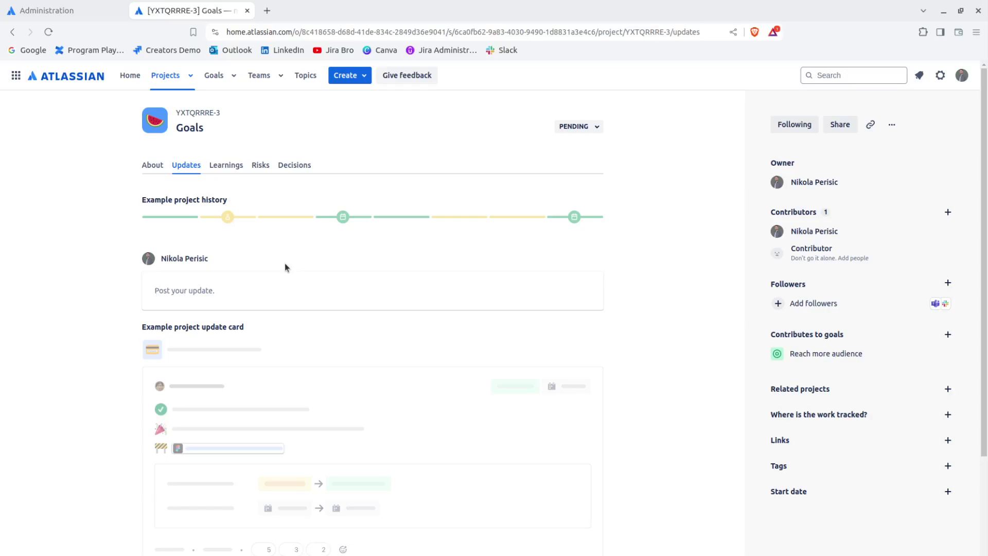
pyautogui.scroll(-2, 286, 266)
pyautogui.scroll(1, 291, 272)
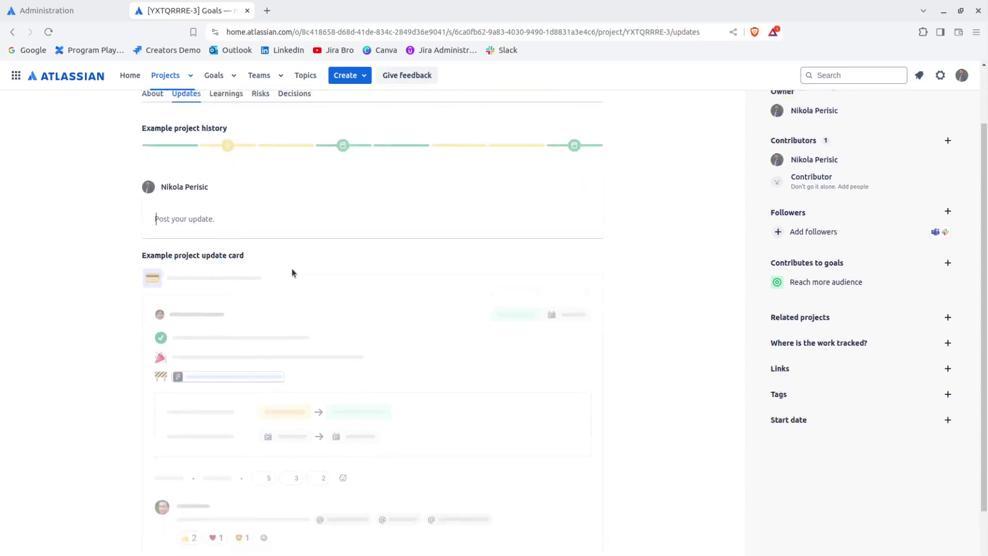
pyautogui.scroll(1, 292, 273)
# Step: Browse the Goals project's Learnings, Risks and Decisions tabs, then return to the goals list
pyautogui.click(233, 164)
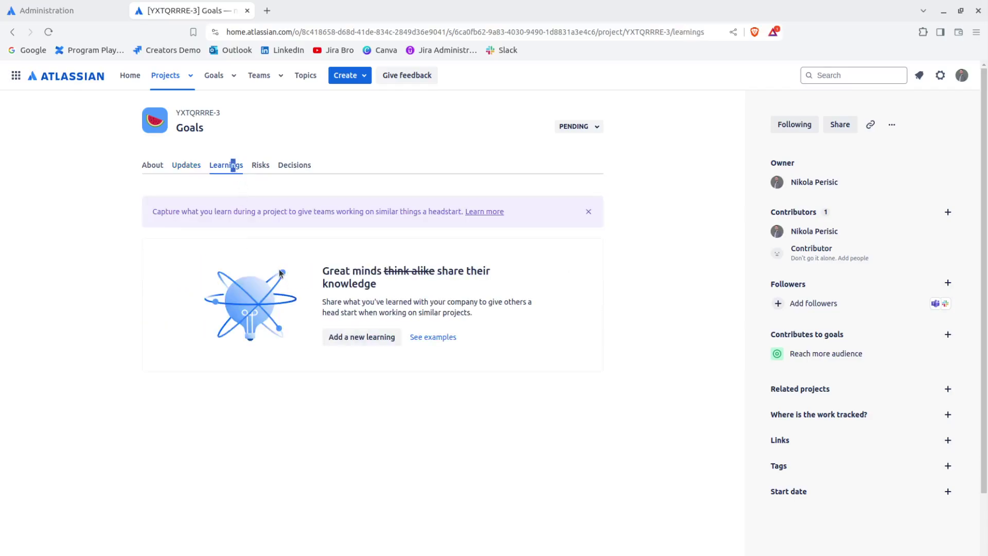
pyautogui.tripleClick(342, 268)
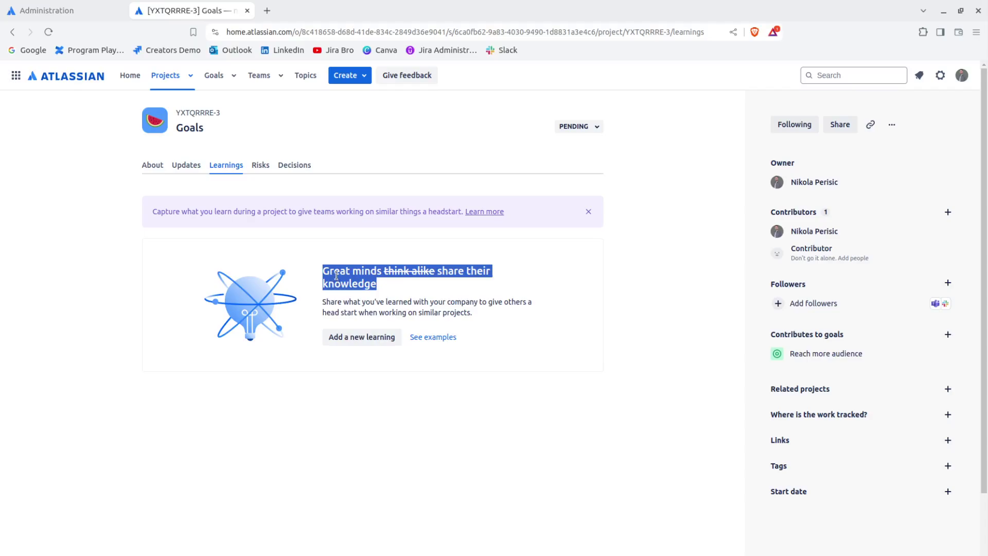
pyautogui.click(257, 165)
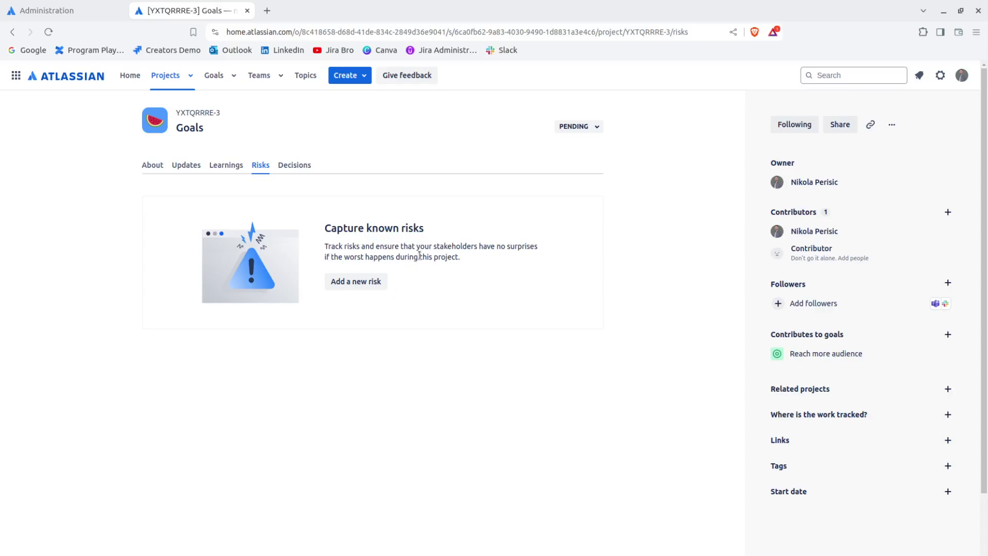
pyautogui.moveTo(429, 246); pyautogui.dragTo(531, 266)
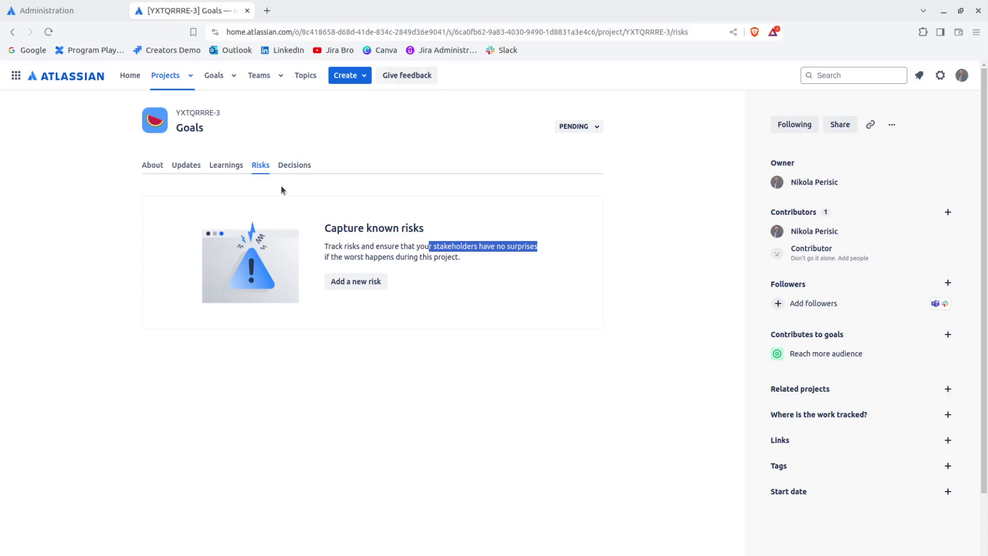
pyautogui.click(295, 166)
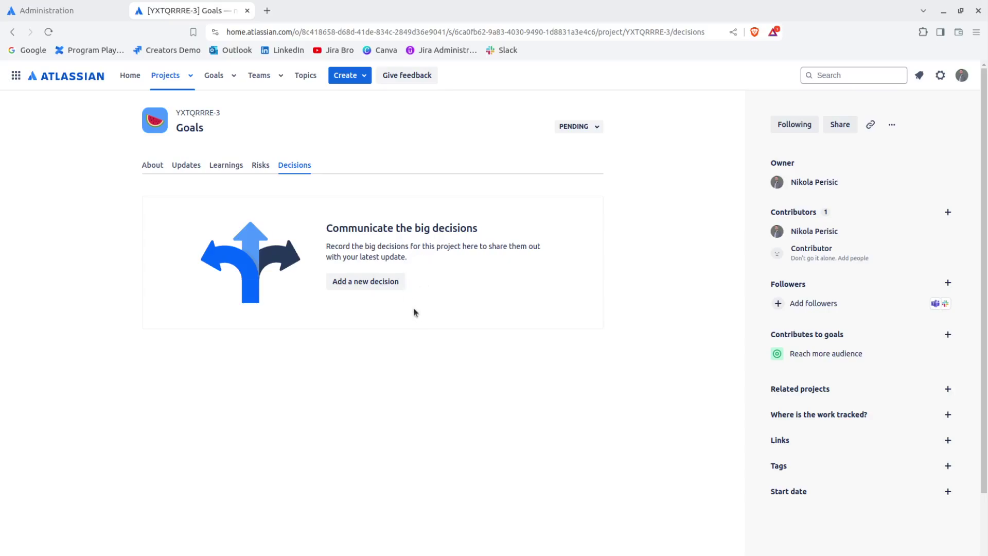
pyautogui.click(218, 76)
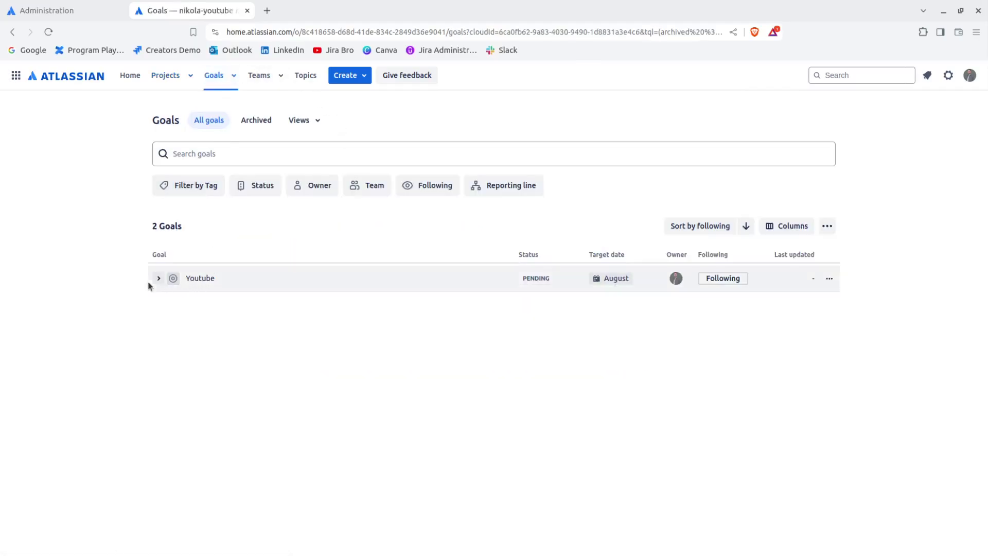
# Step: Open the Youtube goal's Projects tab and expand the Reach more audience row to reveal Goals
pyautogui.click(191, 279)
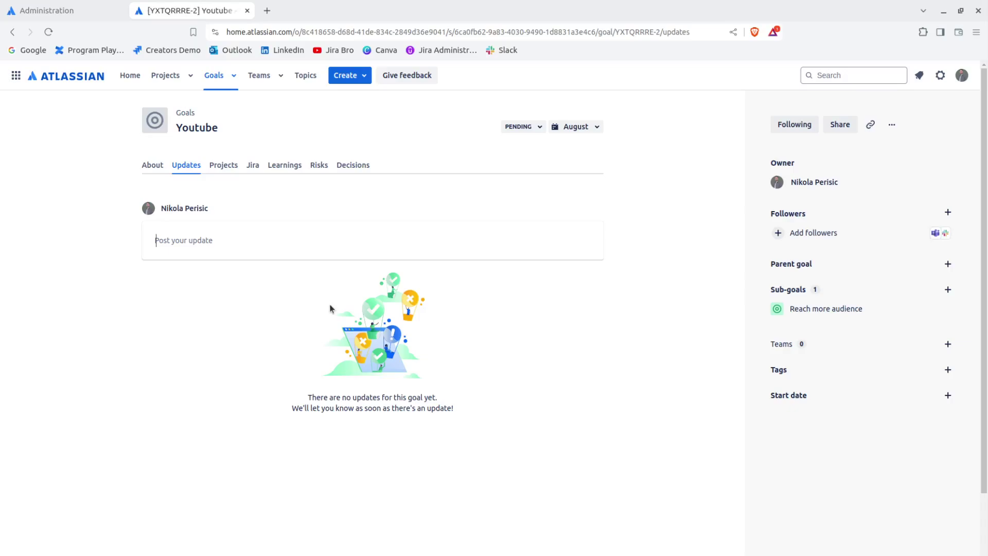
pyautogui.click(225, 166)
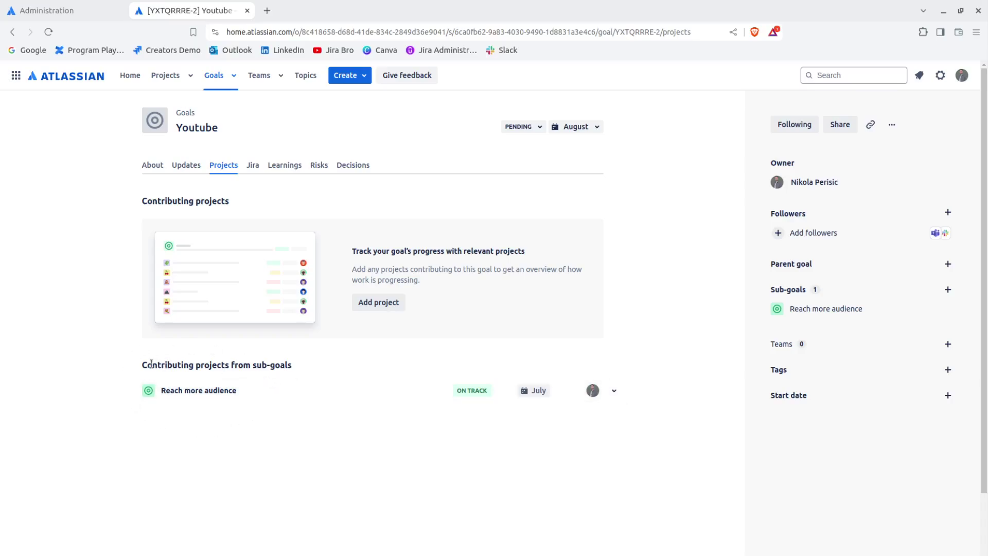
pyautogui.moveTo(142, 367); pyautogui.dragTo(341, 379)
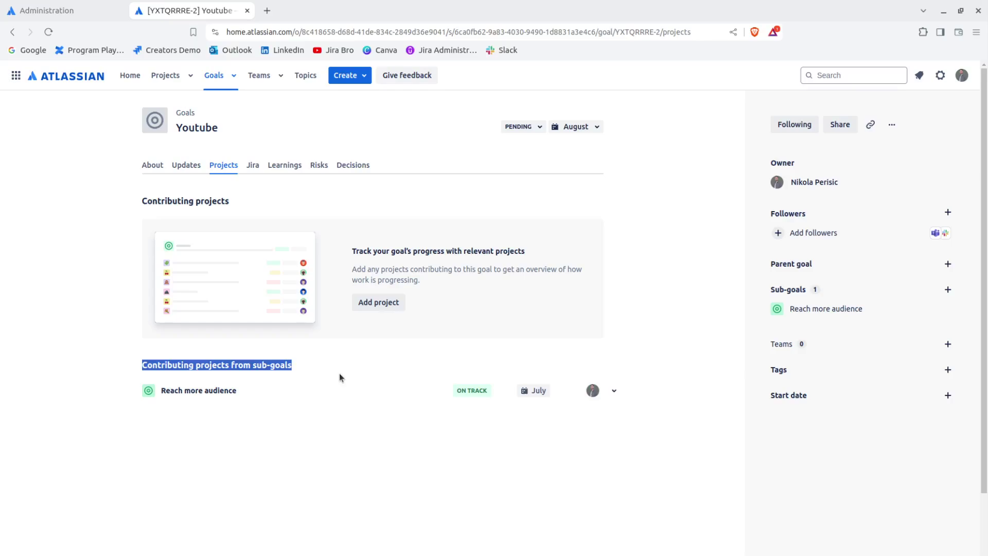
pyautogui.click(242, 424)
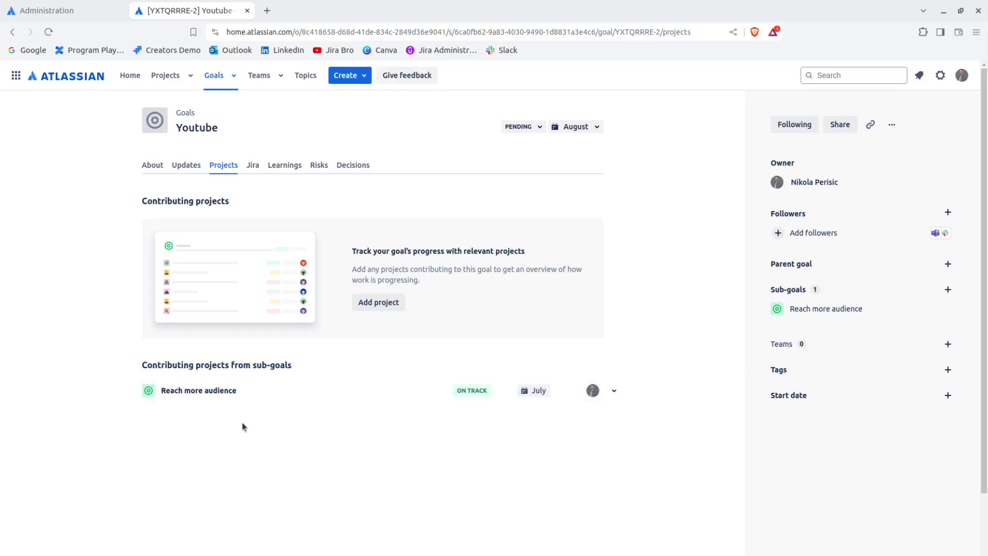
pyautogui.click(618, 395)
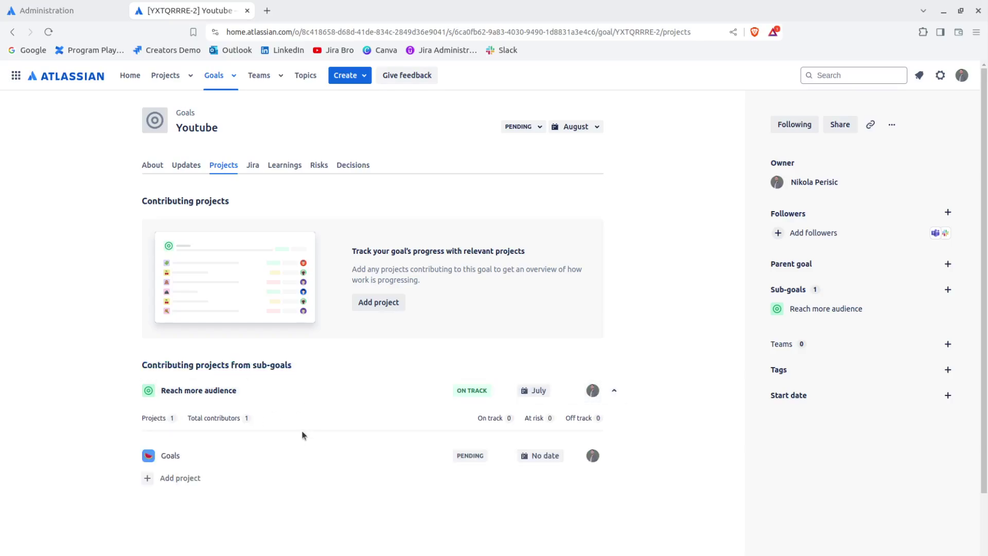
pyautogui.moveTo(163, 456)
pyautogui.moveTo(211, 392)
# Step: Open the Add Jira issue URL box on the Youtube goal's Jira tab, then go to Administration
pyautogui.click(252, 166)
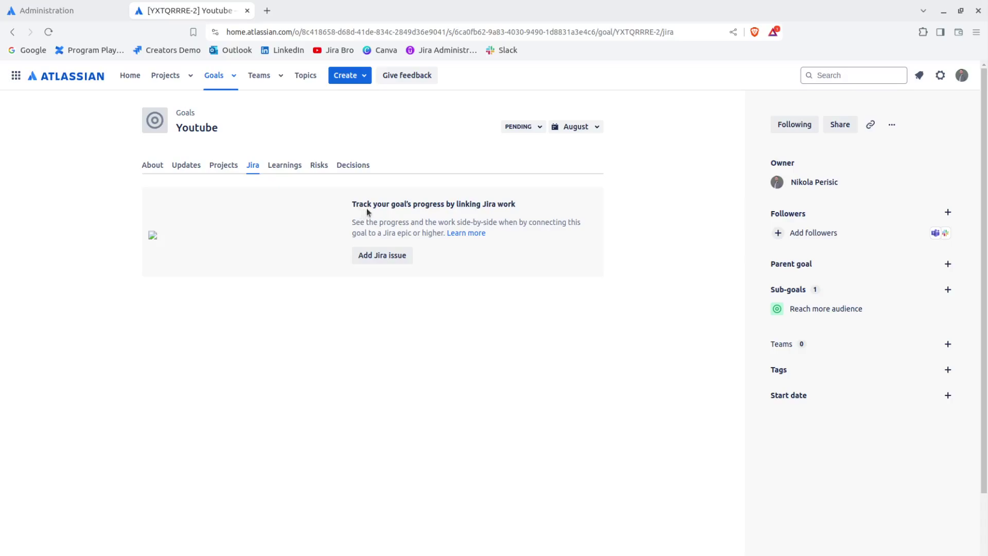
pyautogui.click(378, 261)
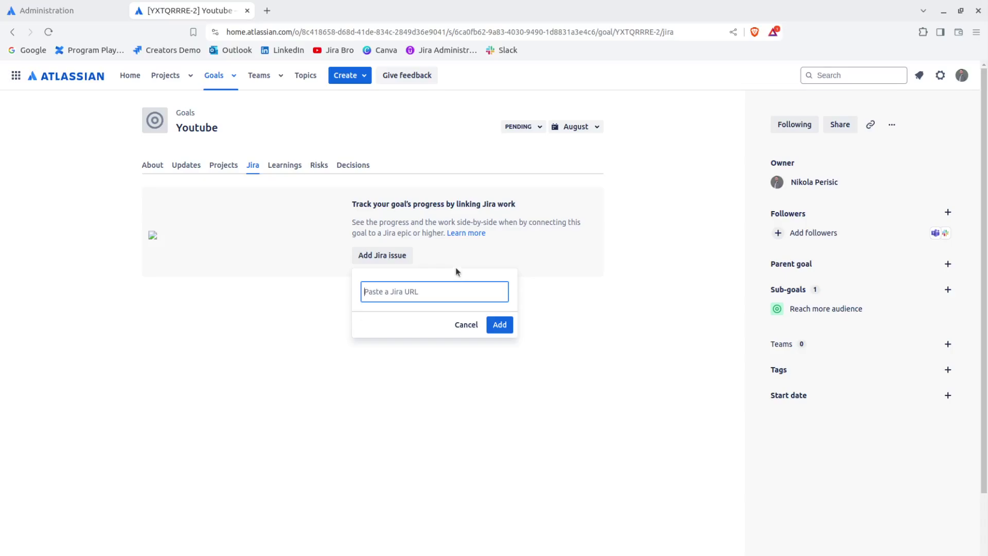
pyautogui.click(64, 12)
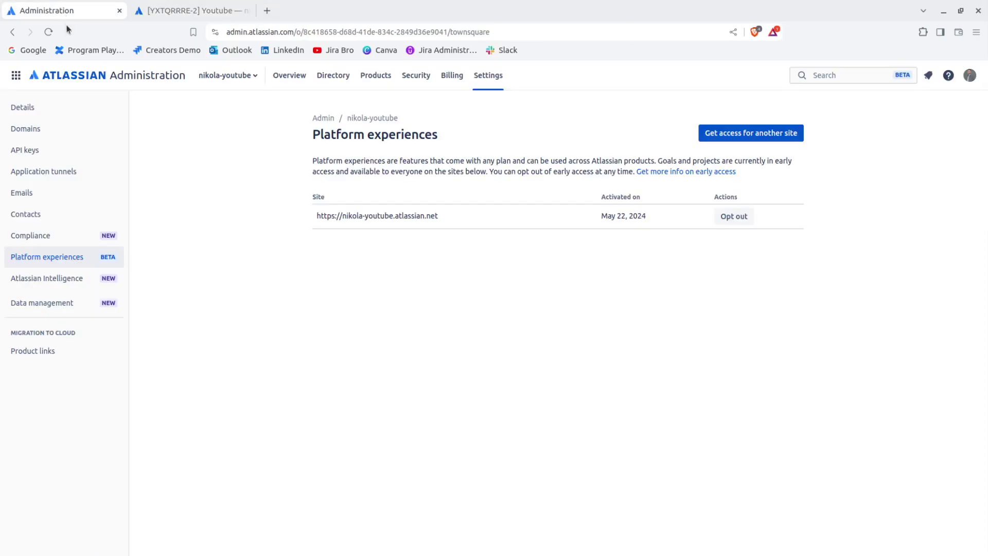
# Step: Open Jira for the team's site from the app switcher and view the Scrum TM board
pyautogui.click(16, 76)
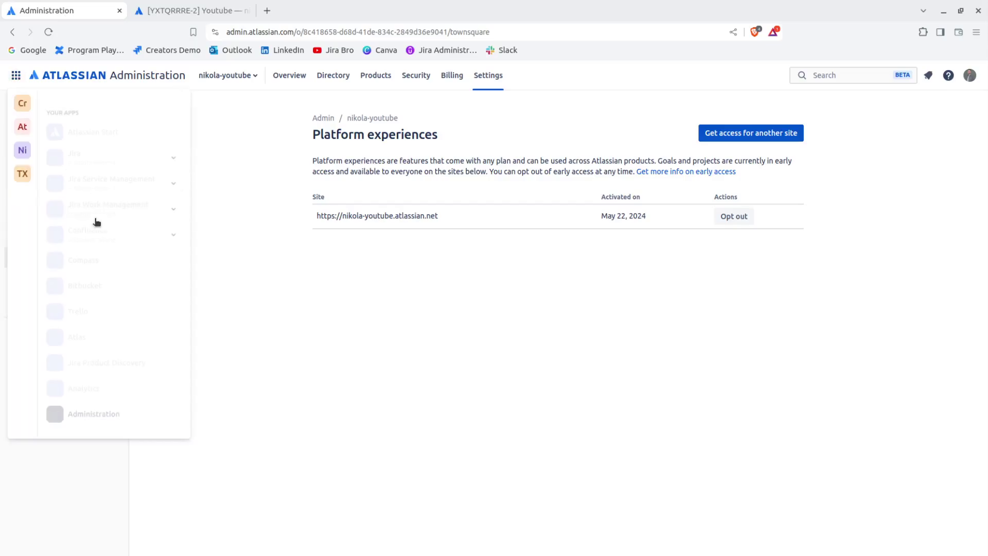
pyautogui.click(22, 150)
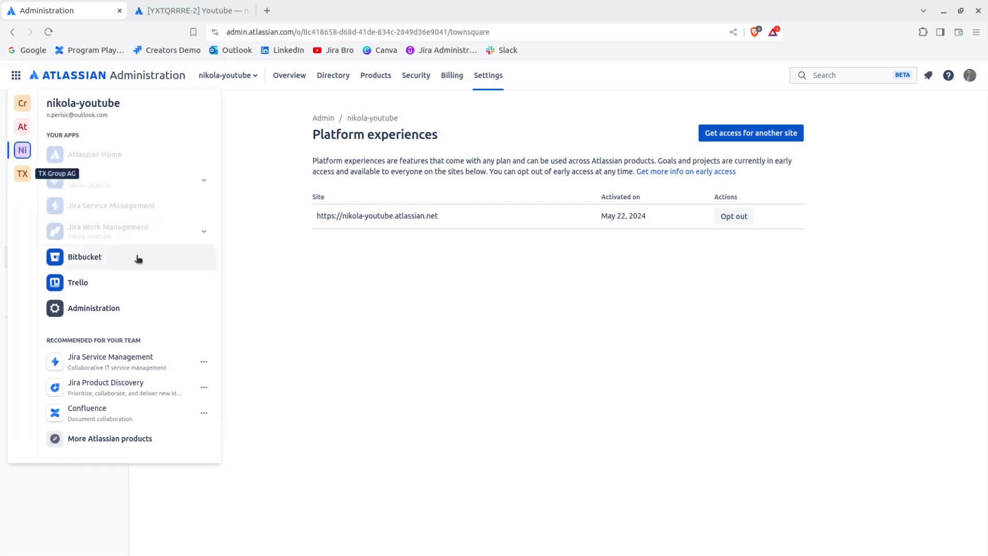
pyautogui.click(154, 184)
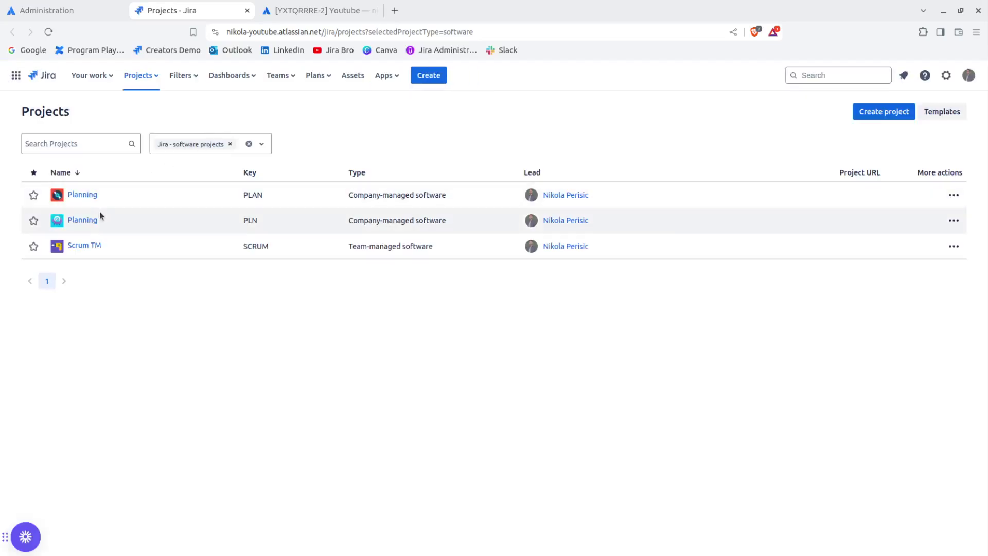
pyautogui.click(87, 245)
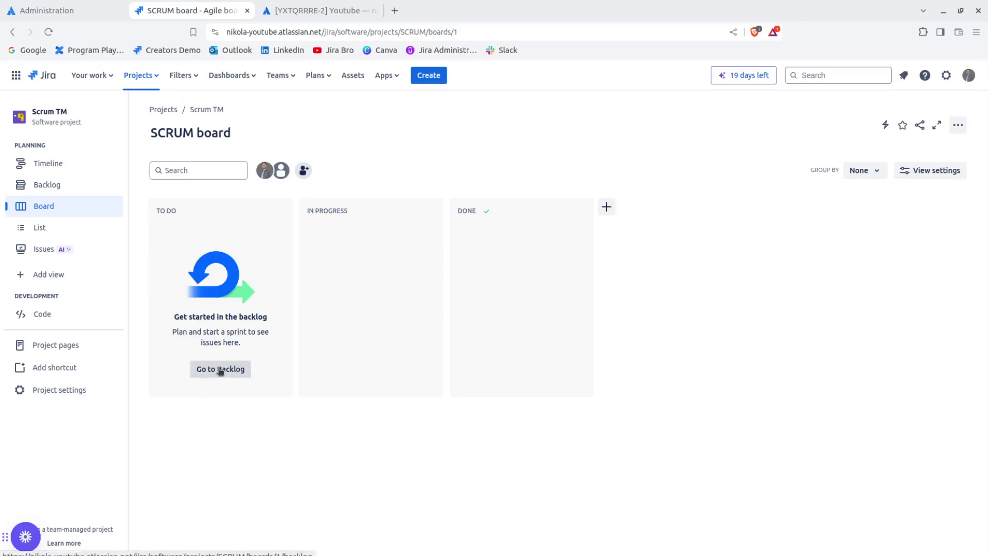
# Step: Open issue PLAN-1 'TEST' from the Planning project board, select its address, and return to the goal
pyautogui.click(149, 81)
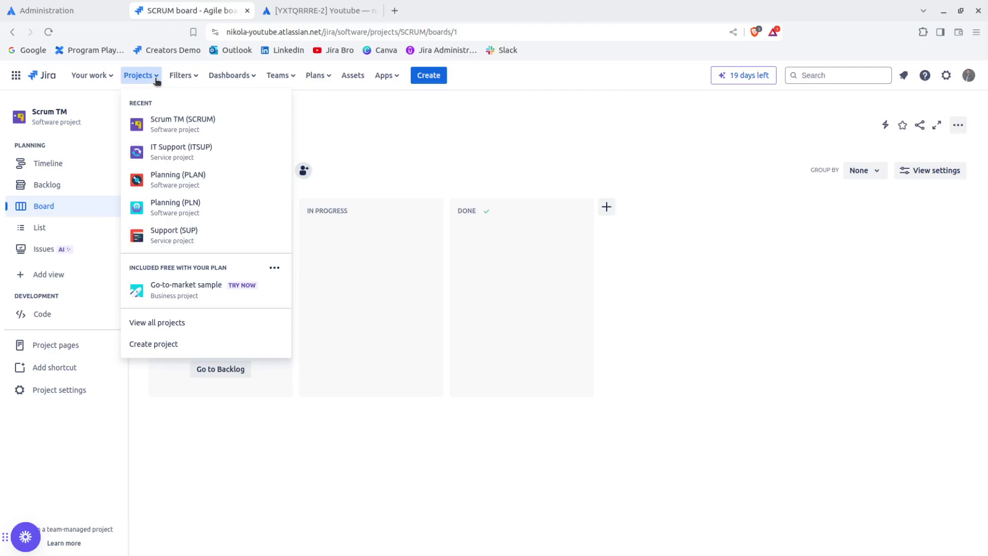
pyautogui.click(169, 324)
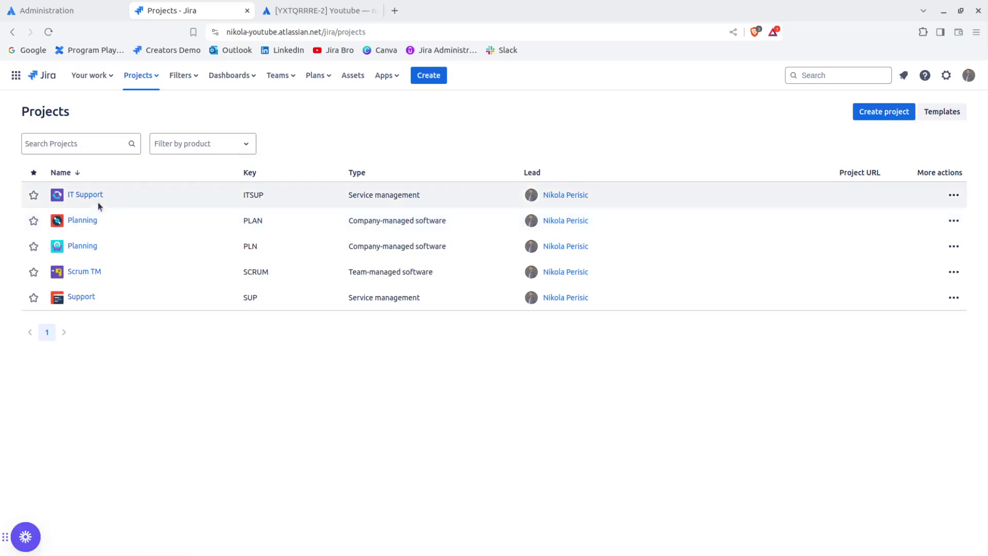
pyautogui.click(83, 220)
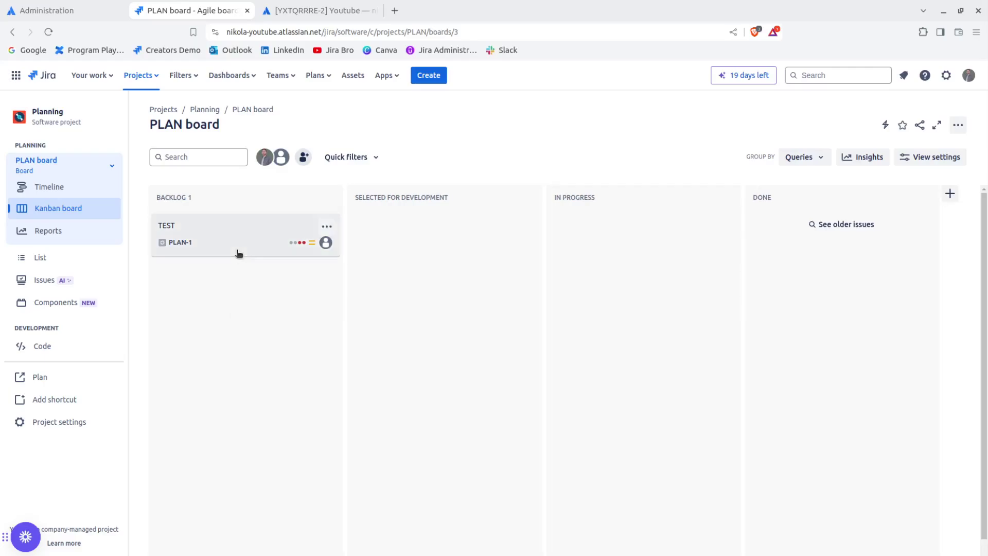
pyautogui.click(233, 258)
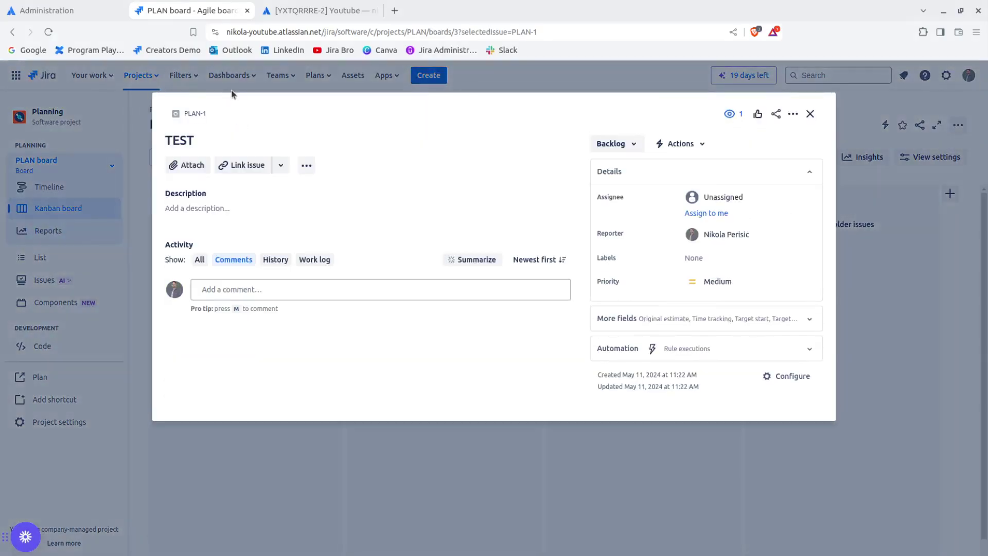
pyautogui.click(282, 29)
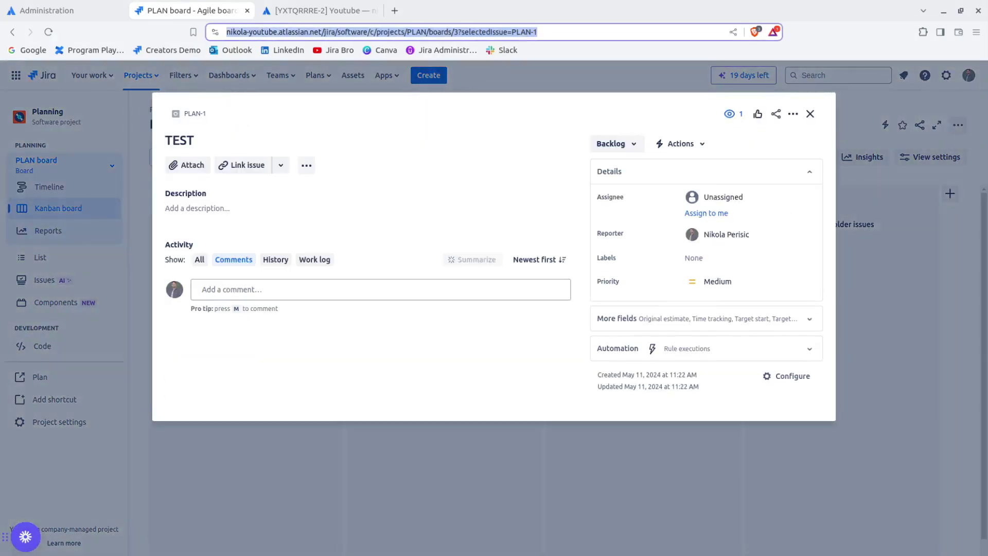
pyautogui.click(317, 10)
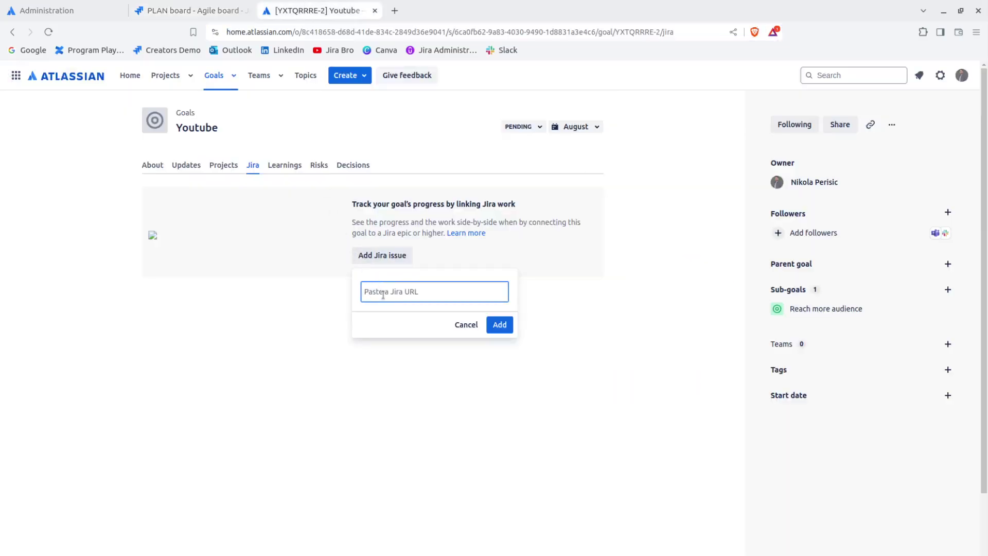
# Step: Paste the PLAN board address into the Jira link box, trim it to the project path, and submit
pyautogui.hotkey('ctrl', 'v')
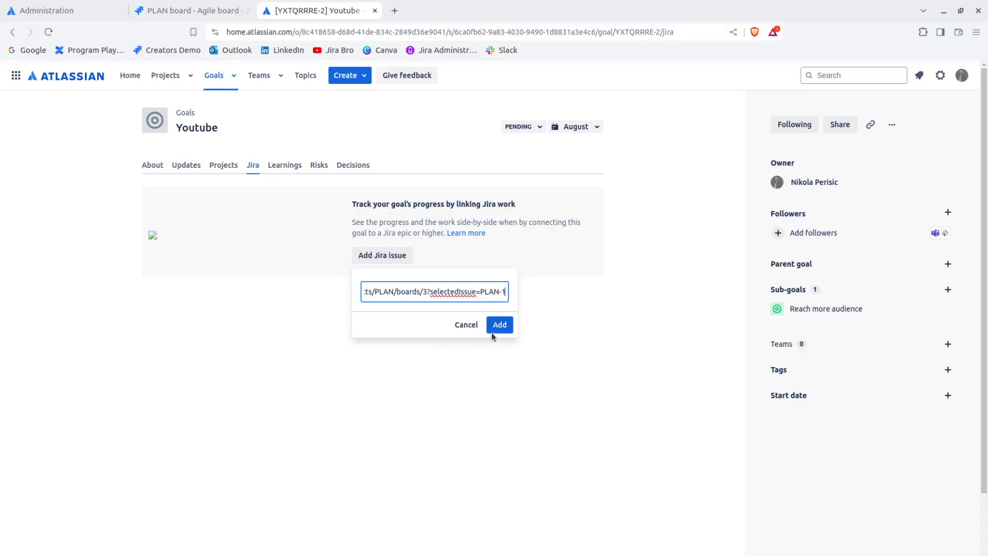
pyautogui.click(493, 329)
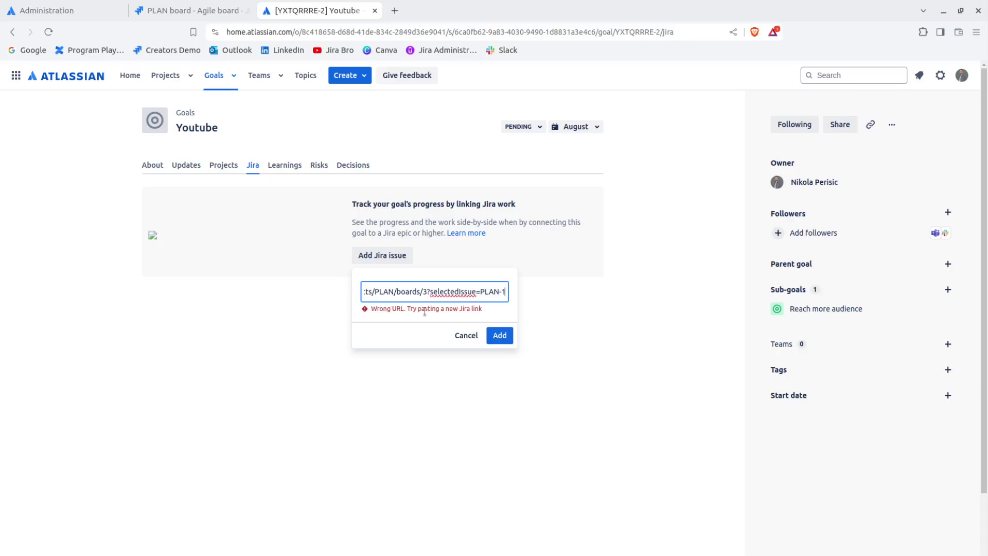
pyautogui.moveTo(508, 291); pyautogui.dragTo(335, 293)
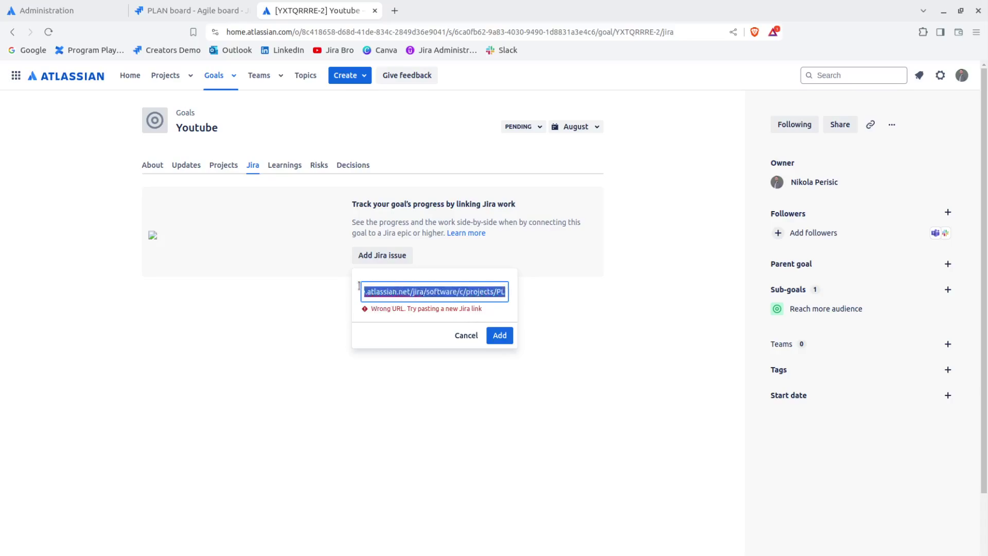
pyautogui.click(335, 293)
pyautogui.moveTo(508, 291); pyautogui.dragTo(451, 283)
pyautogui.click(402, 297)
pyautogui.keyDown('shift'); pyautogui.click(400, 293); pyautogui.keyUp('shift')
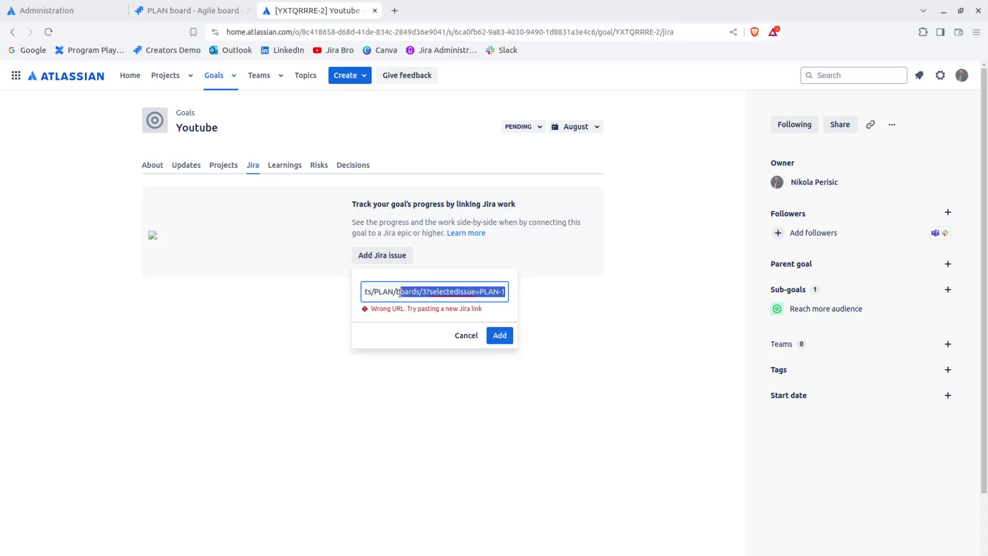
pyautogui.press('BackSpace')
pyautogui.press('BackSpace')
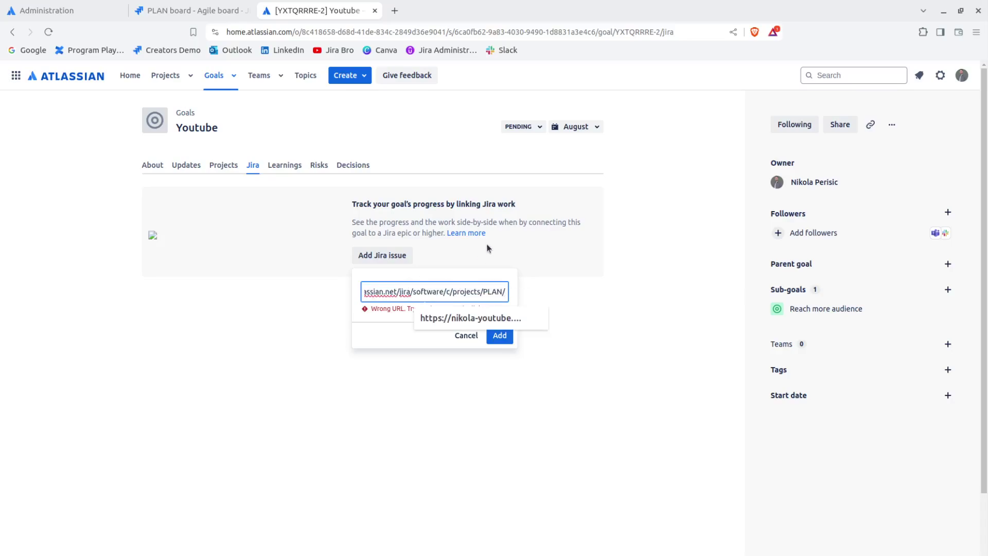
pyautogui.press('BackSpace')
pyautogui.click(495, 333)
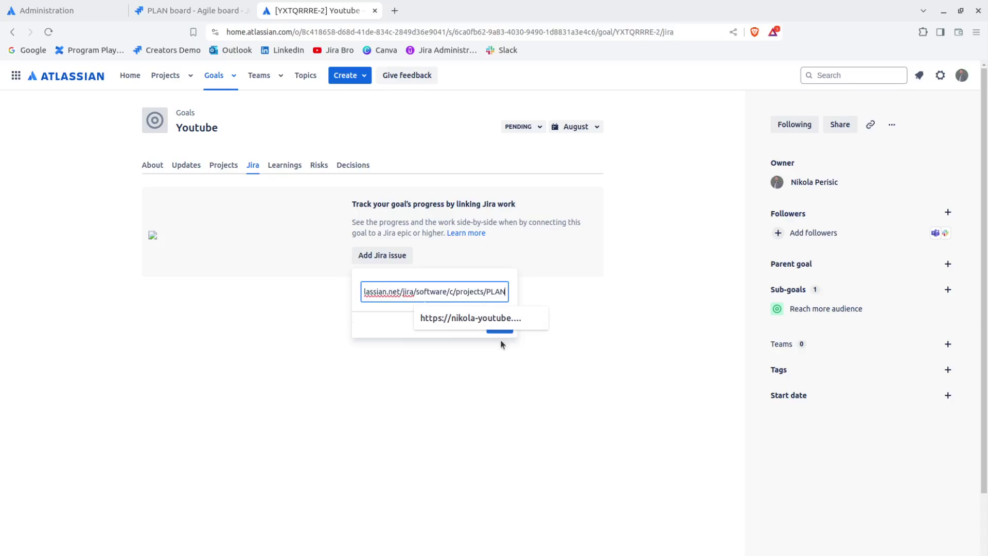
# Step: Replace the link with PLAN-1's copied issue link, submit it, and open the missing-app install page
pyautogui.click(175, 13)
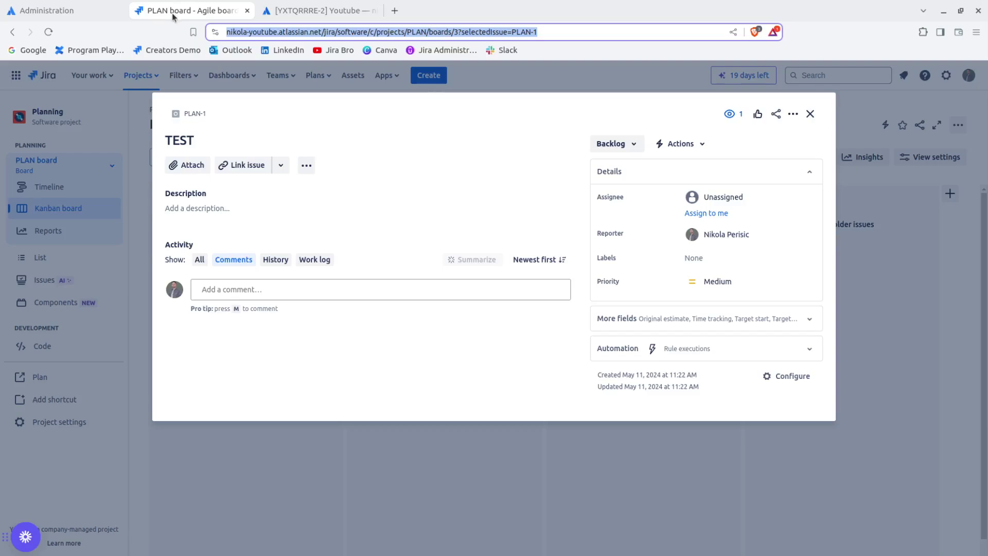
pyautogui.click(211, 114)
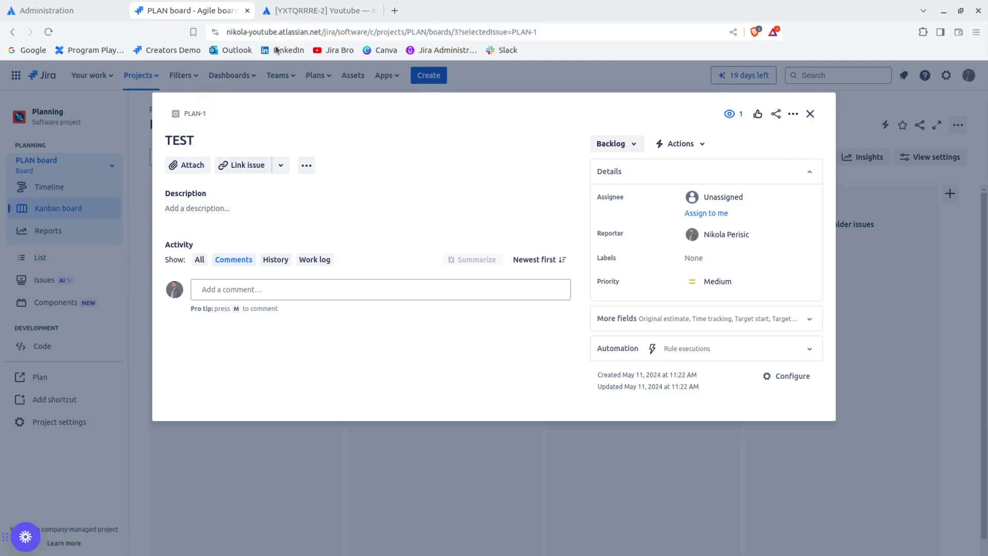
pyautogui.click(304, 14)
pyautogui.doubleClick(419, 289)
pyautogui.hotkey('ctrl', 'a')
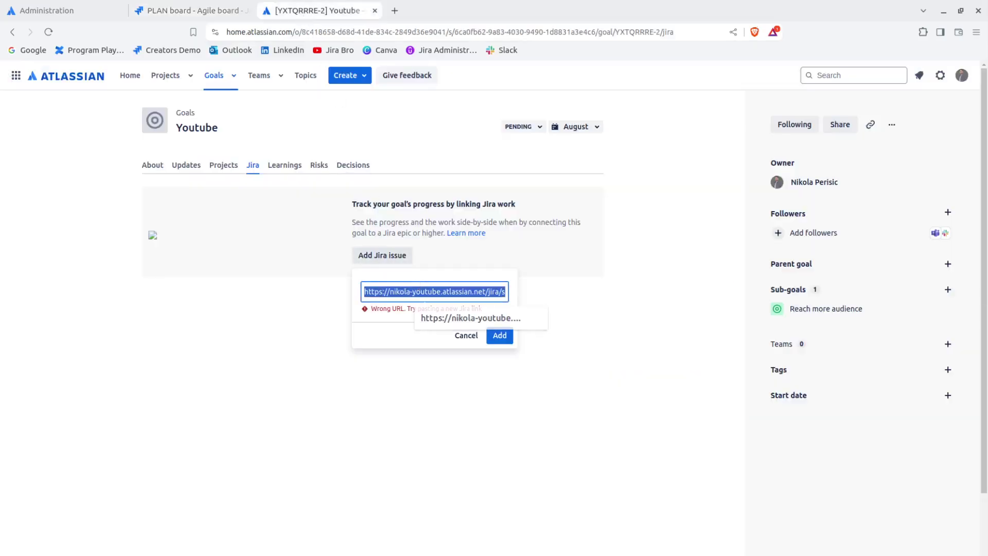
pyautogui.hotkey('ctrl', 'v')
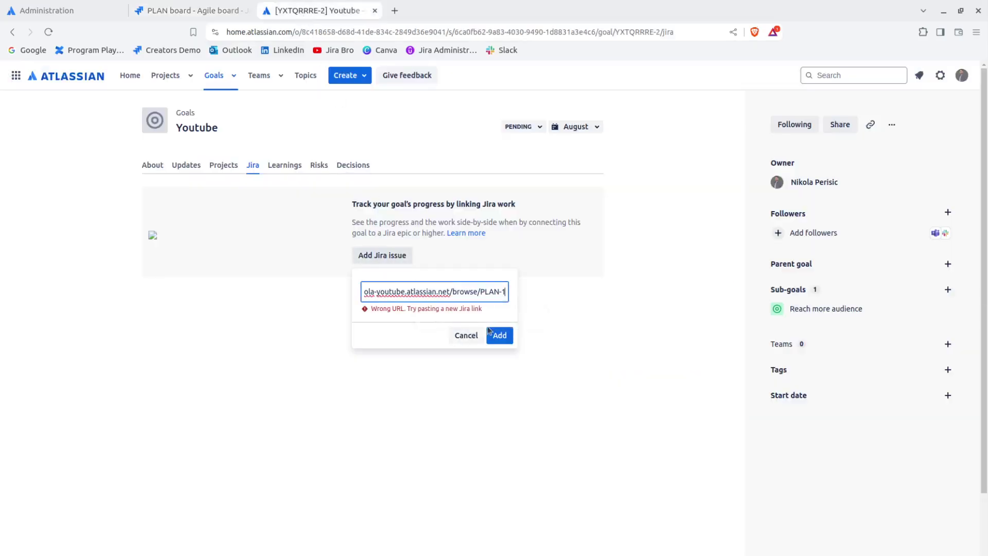
pyautogui.click(491, 333)
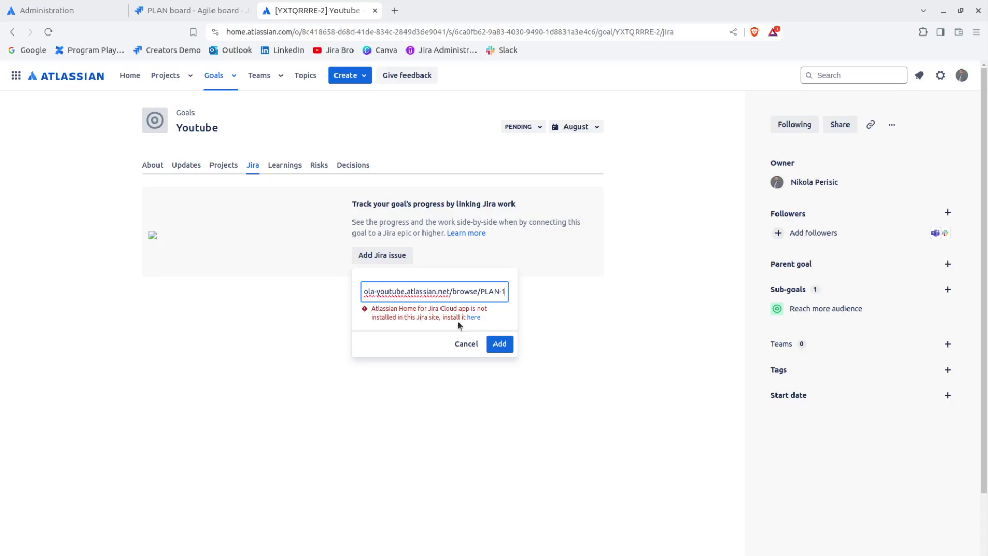
pyautogui.click(477, 318)
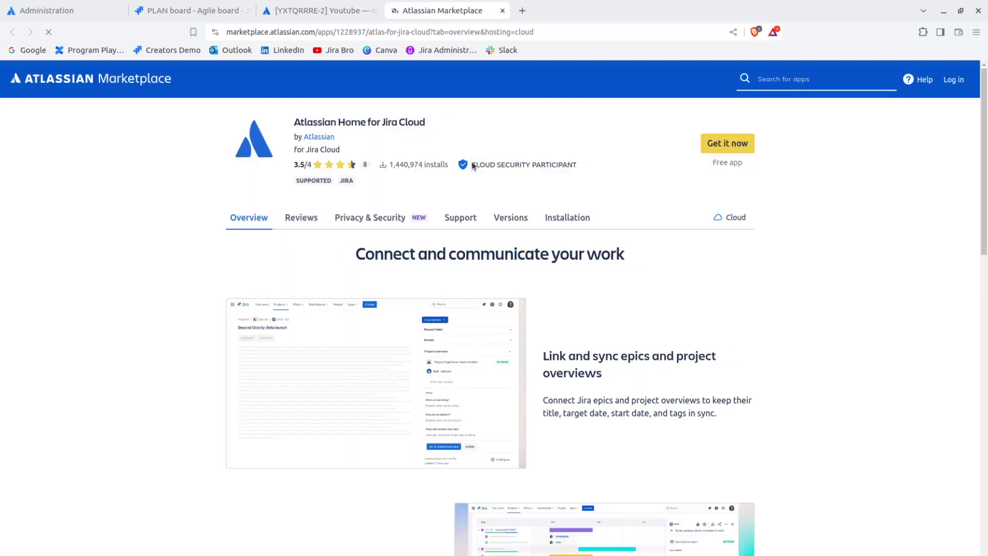
# Step: Log in and install Atlassian Home for Jira Cloud on the Jira site, confirming Add to Jira
pyautogui.moveTo(472, 162)
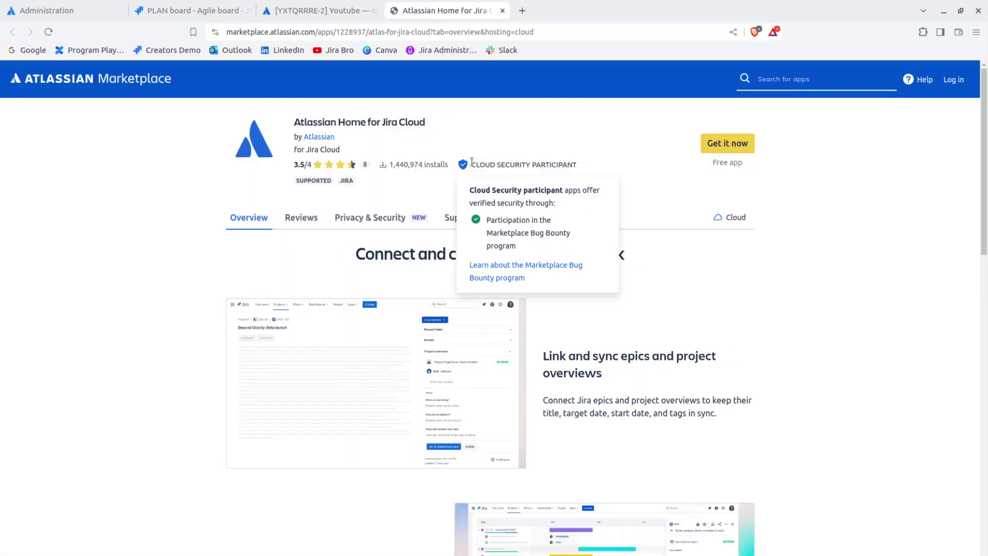
pyautogui.click(728, 143)
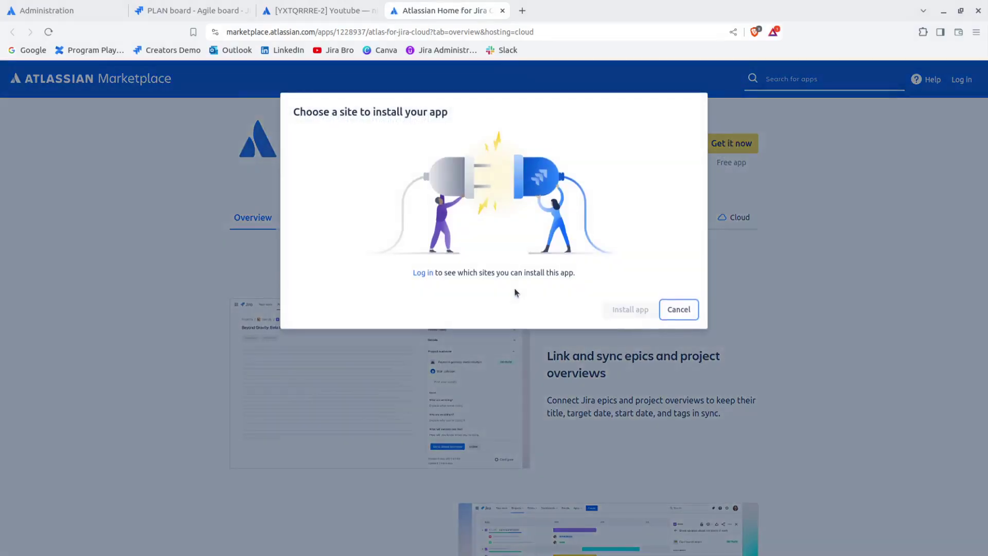
pyautogui.click(418, 273)
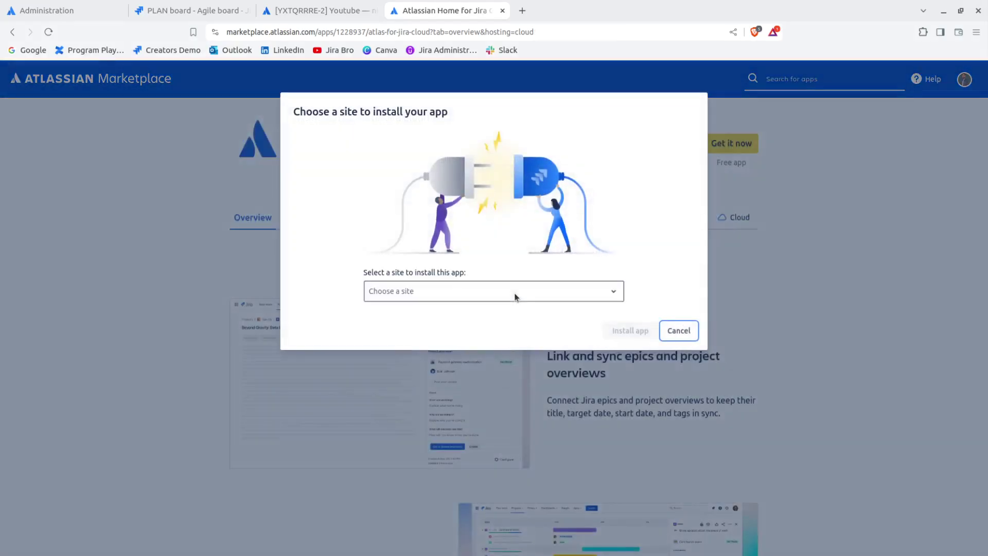
pyautogui.click(515, 297)
pyautogui.click(458, 334)
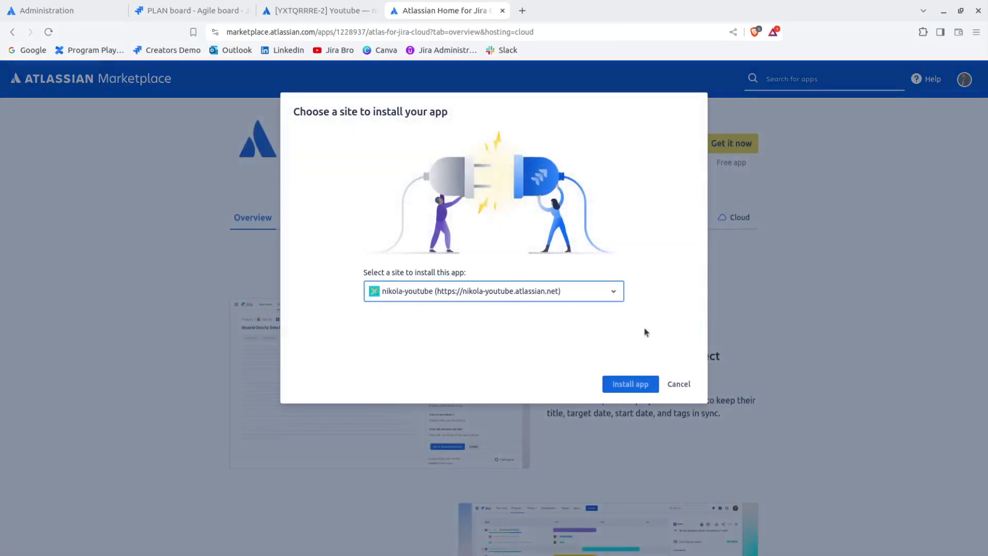
pyautogui.click(640, 402)
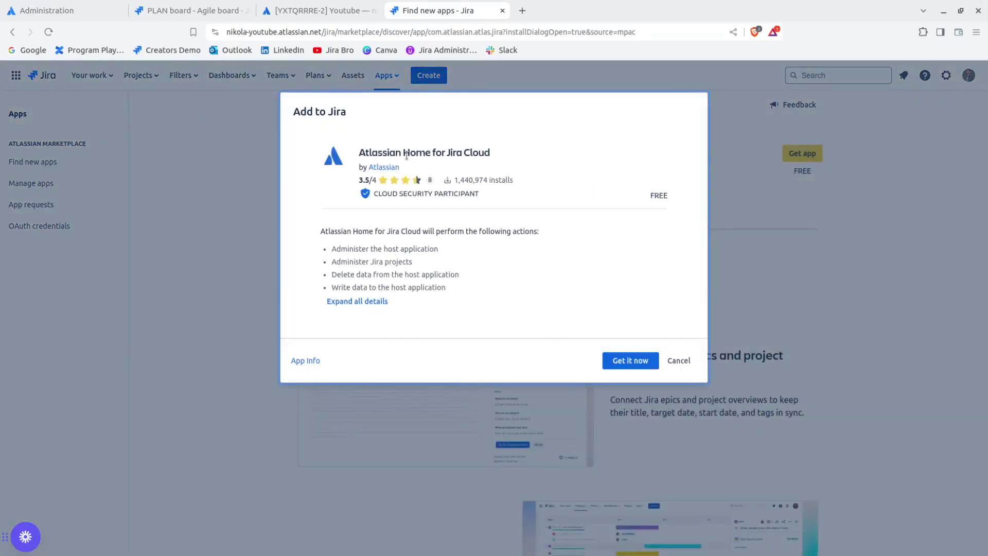
pyautogui.moveTo(364, 150); pyautogui.dragTo(490, 153)
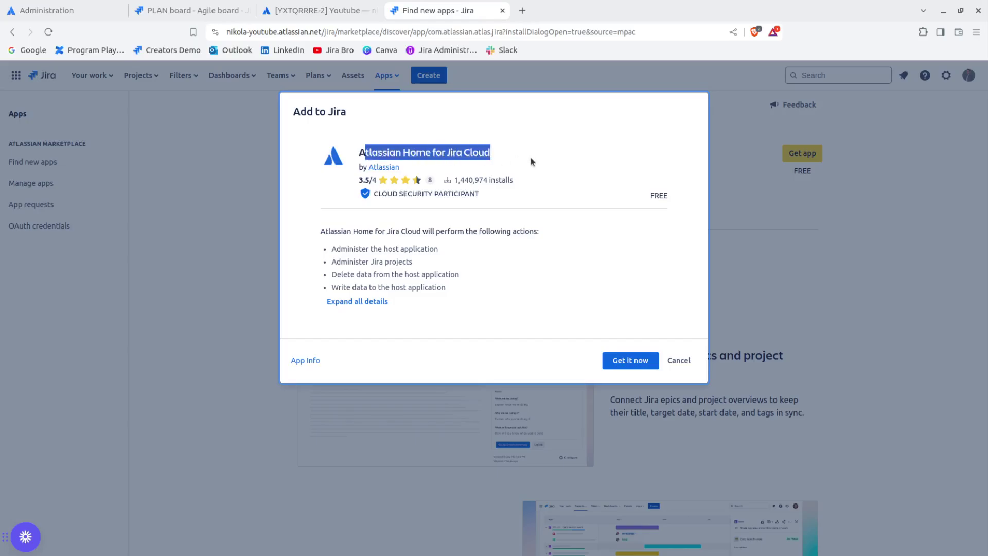
pyautogui.click(638, 361)
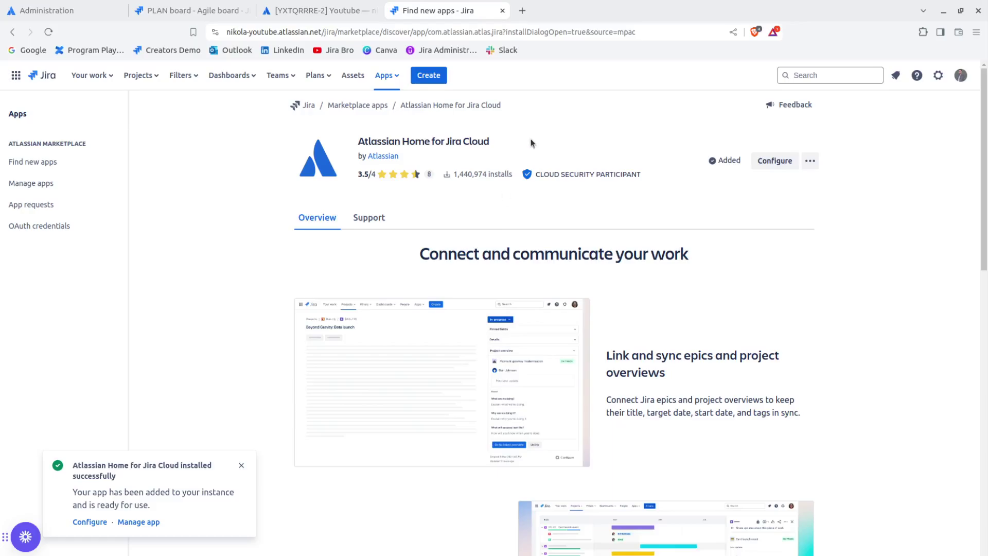
# Step: Open the new app's configuration, go to Atlassian Home, close the extra tabs, and return to the goal
pyautogui.click(91, 522)
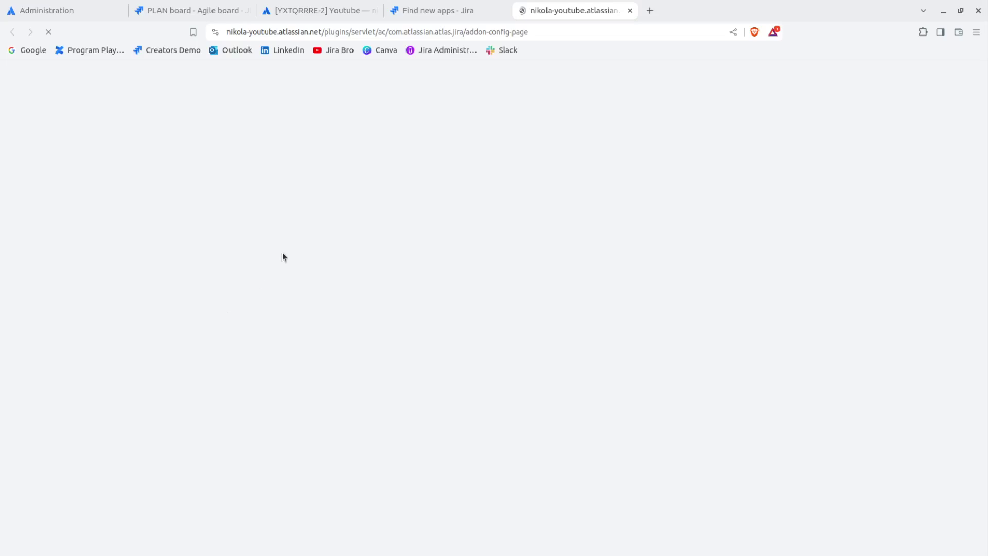
pyautogui.click(502, 11)
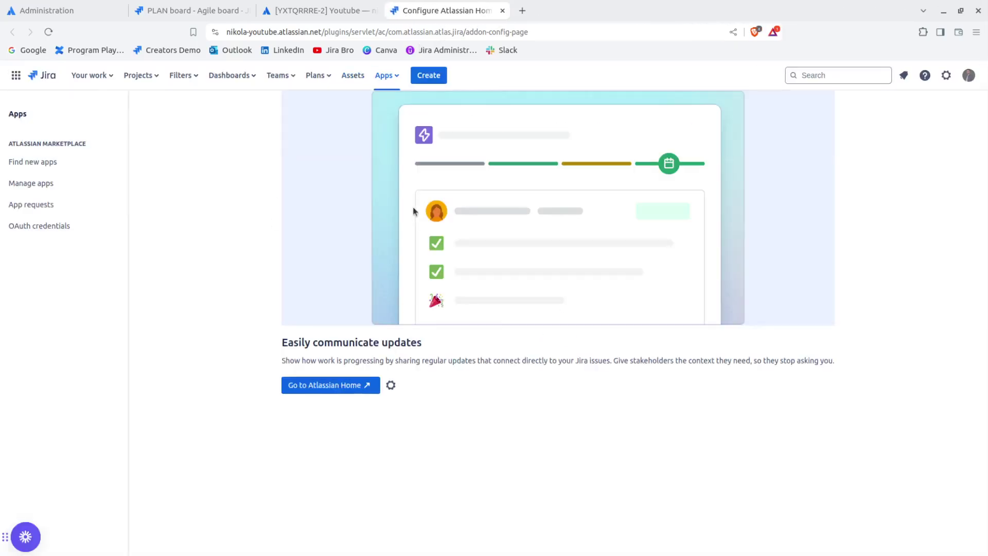
pyautogui.click(332, 387)
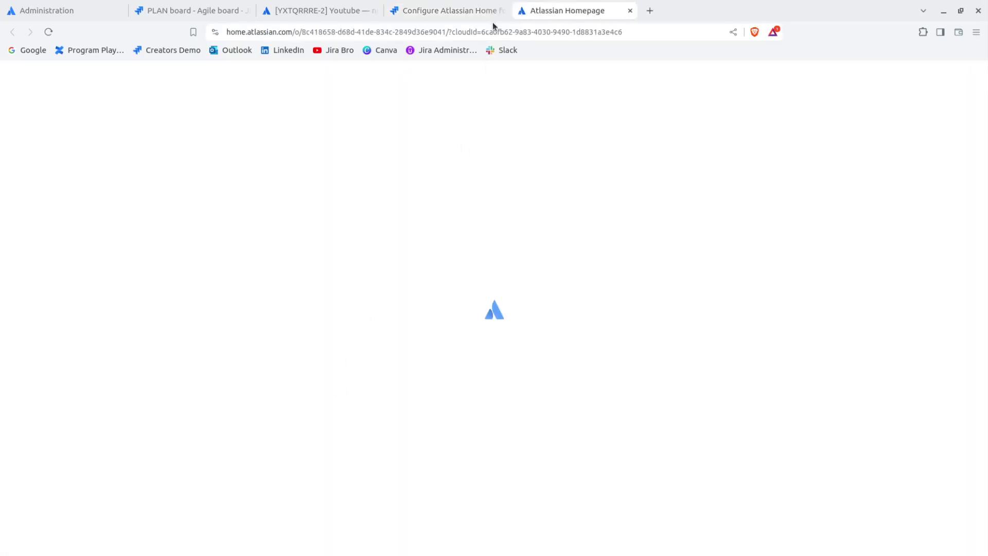
pyautogui.click(503, 10)
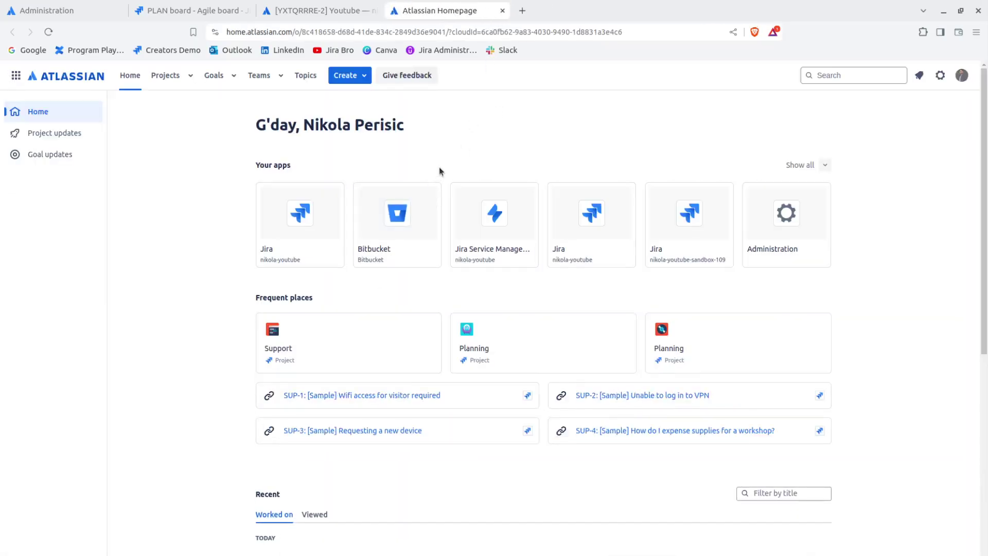
pyautogui.click(326, 5)
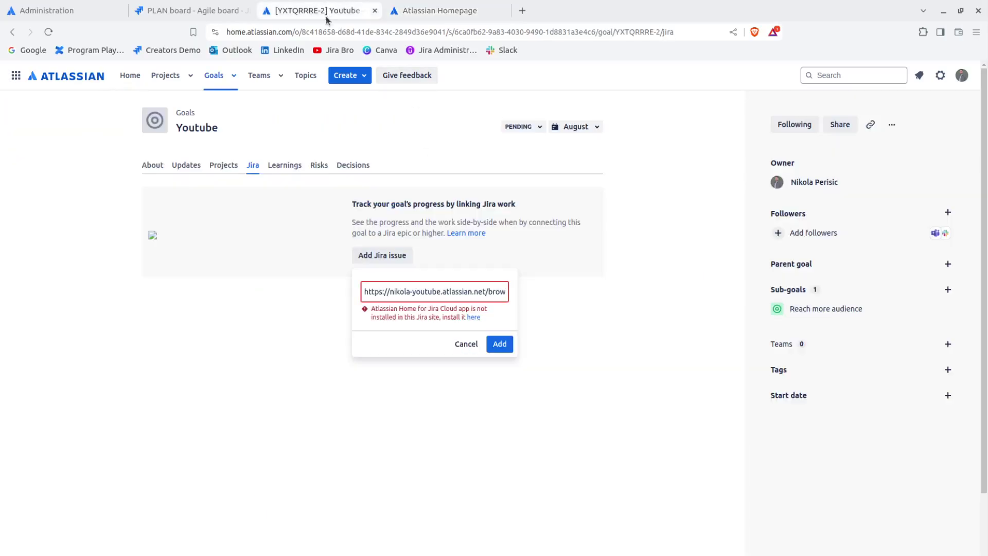
# Step: Resubmit the PLAN-1 link, note the not-epic-level error, and go back to the PLAN board
pyautogui.click(494, 345)
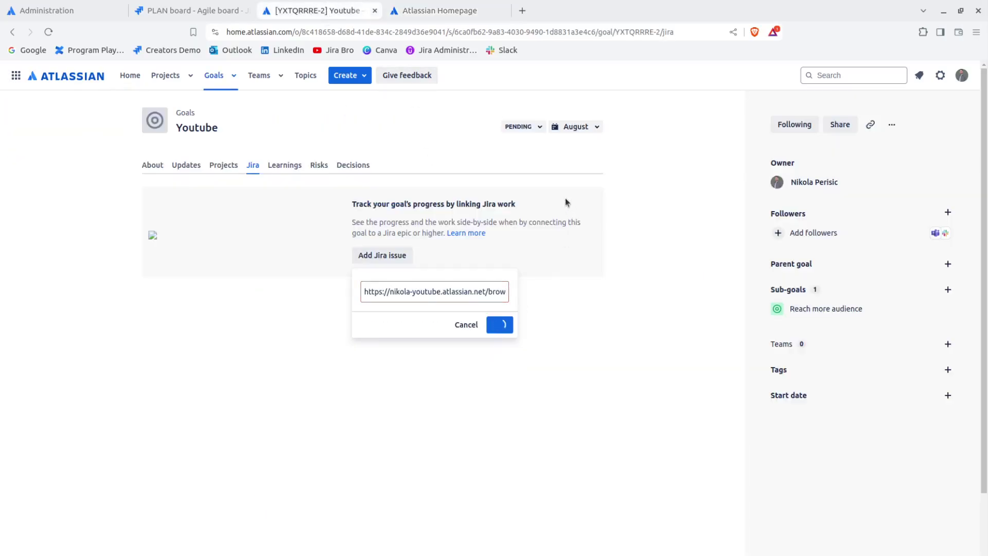
pyautogui.click(418, 325)
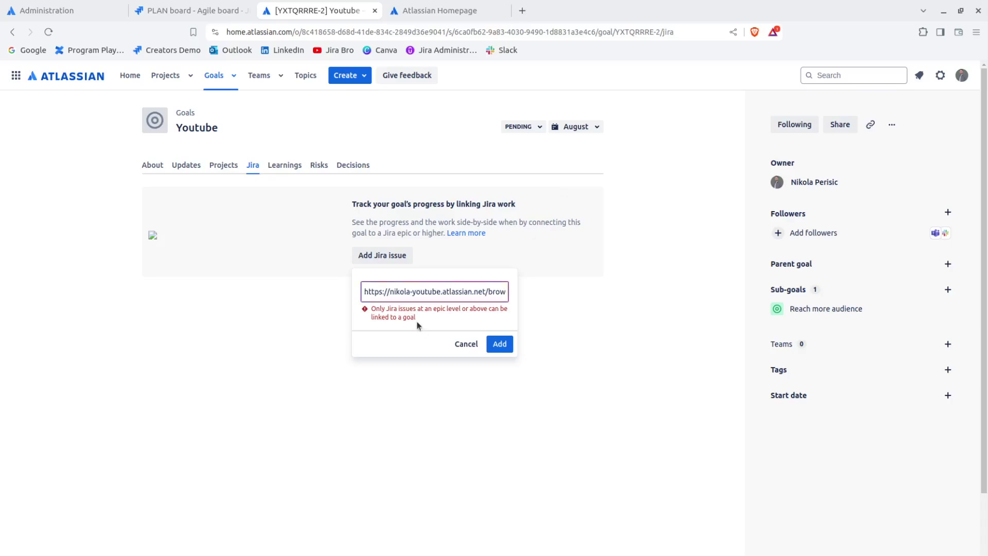
pyautogui.moveTo(417, 324); pyautogui.dragTo(373, 309)
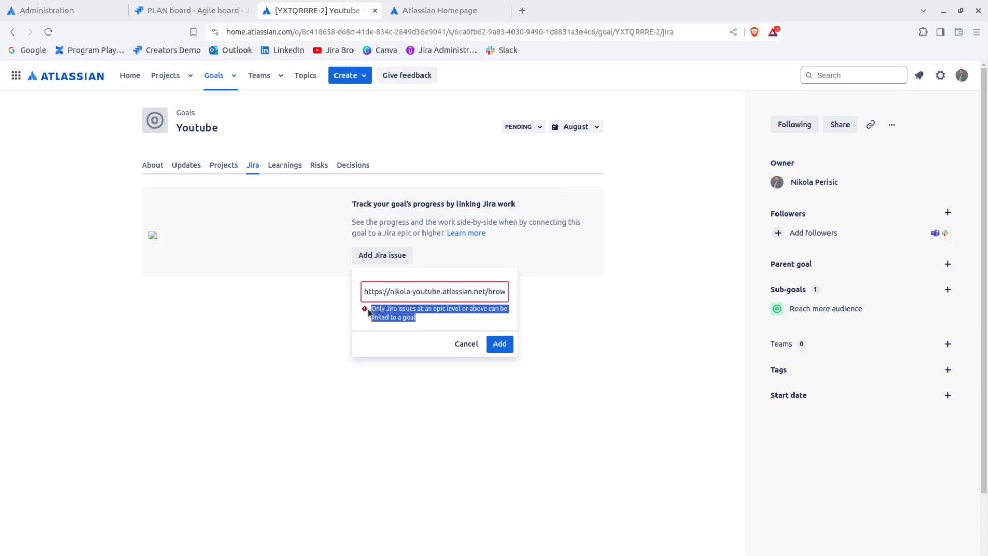
pyautogui.click(424, 13)
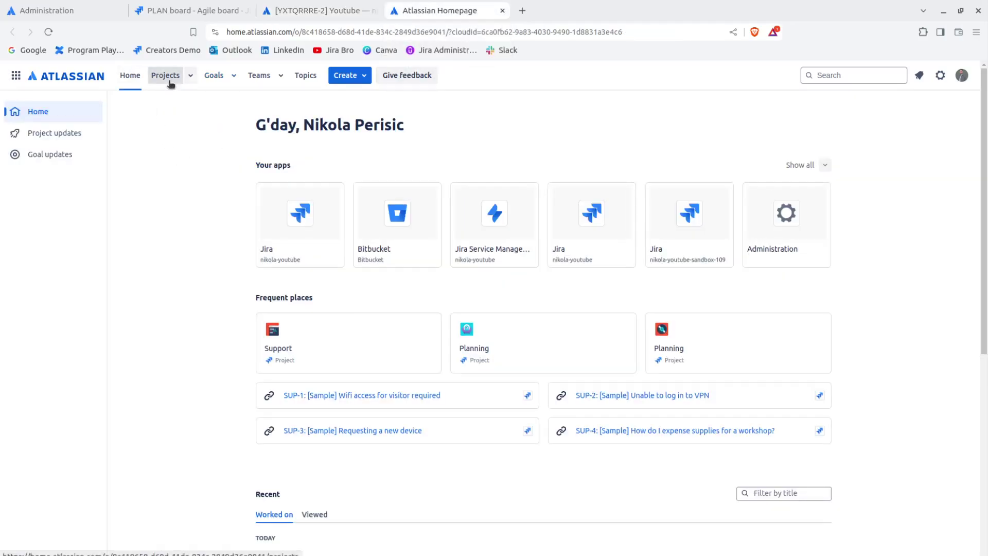
pyautogui.click(193, 11)
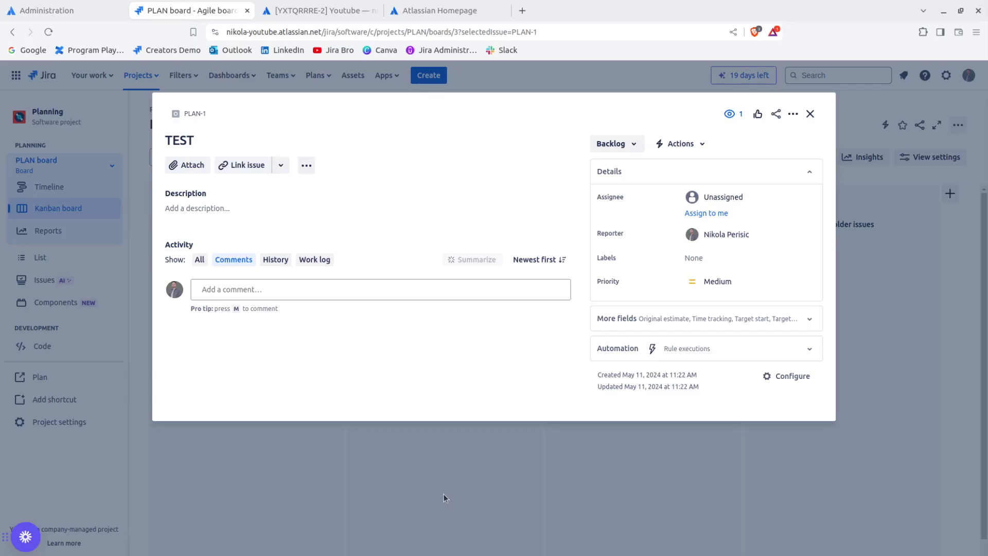
# Step: Close PLAN-1, abandon a started new issue, and browse the list of all projects
pyautogui.click(443, 493)
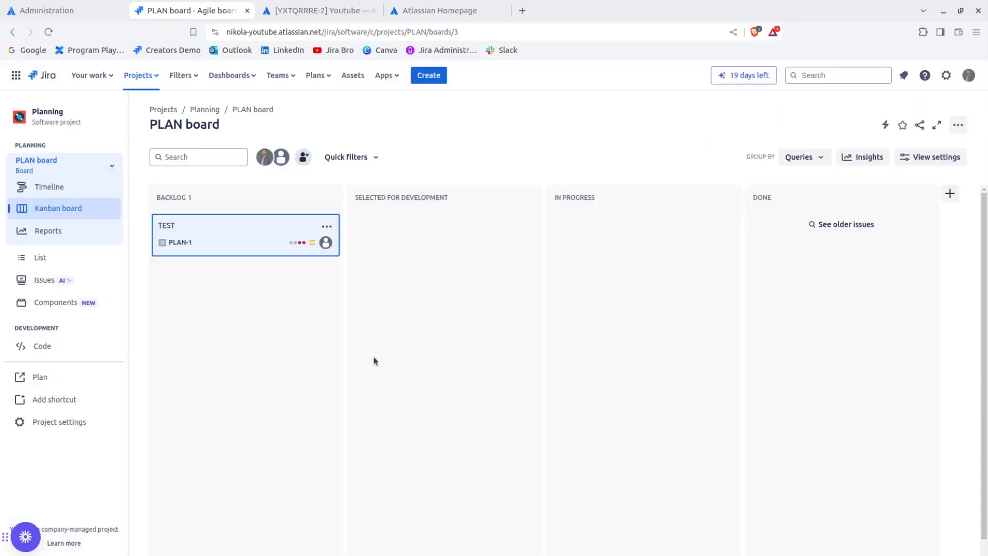
pyautogui.click(431, 82)
pyautogui.click(408, 234)
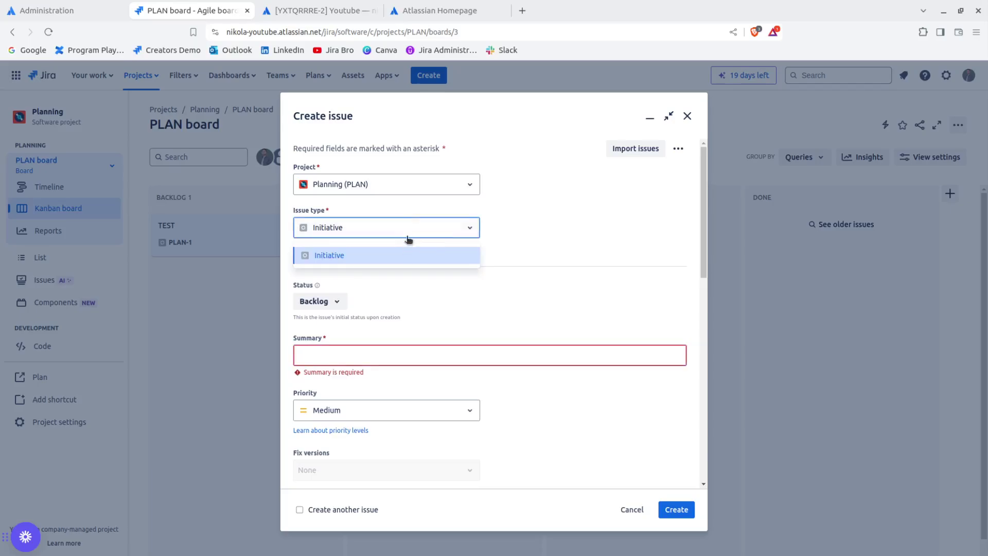
pyautogui.click(415, 255)
pyautogui.click(622, 510)
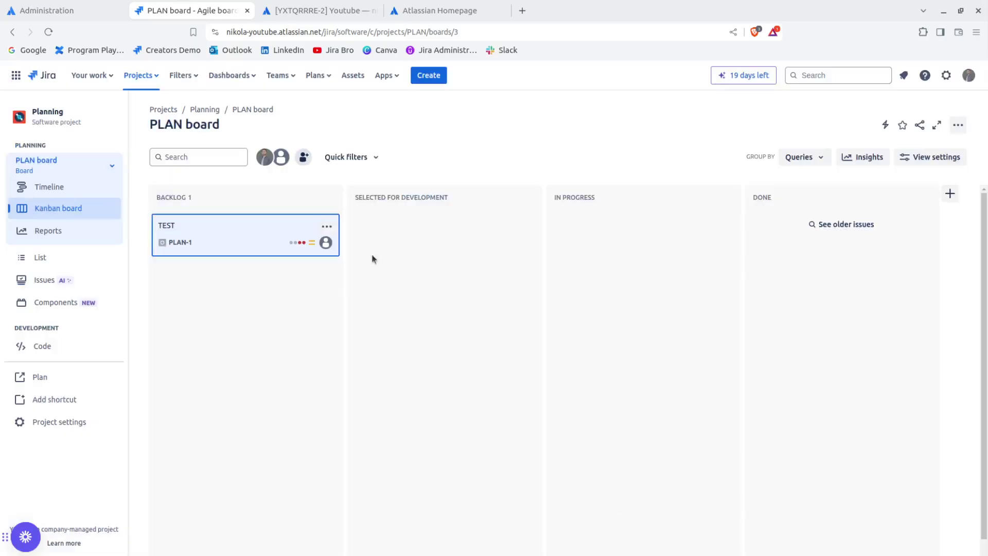
pyautogui.click(147, 81)
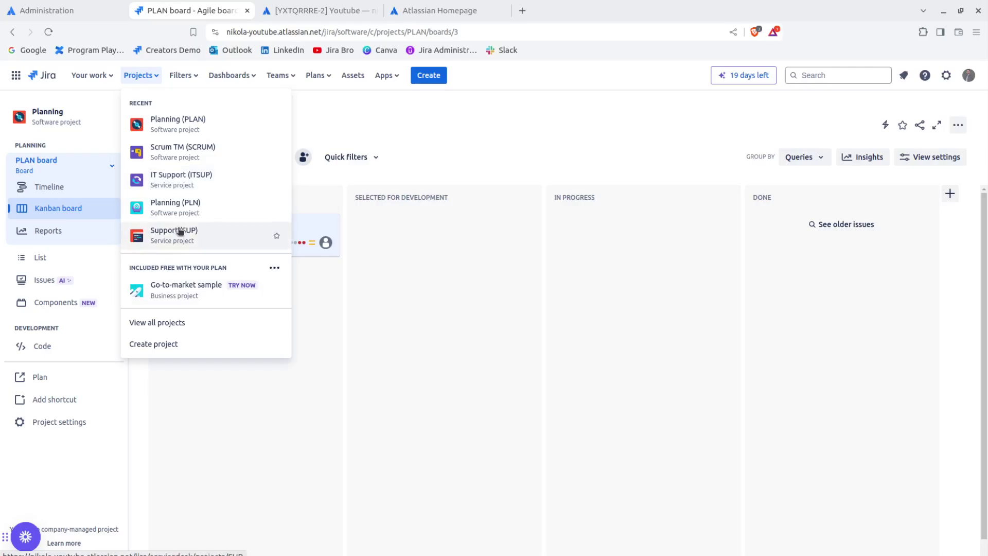
pyautogui.click(172, 332)
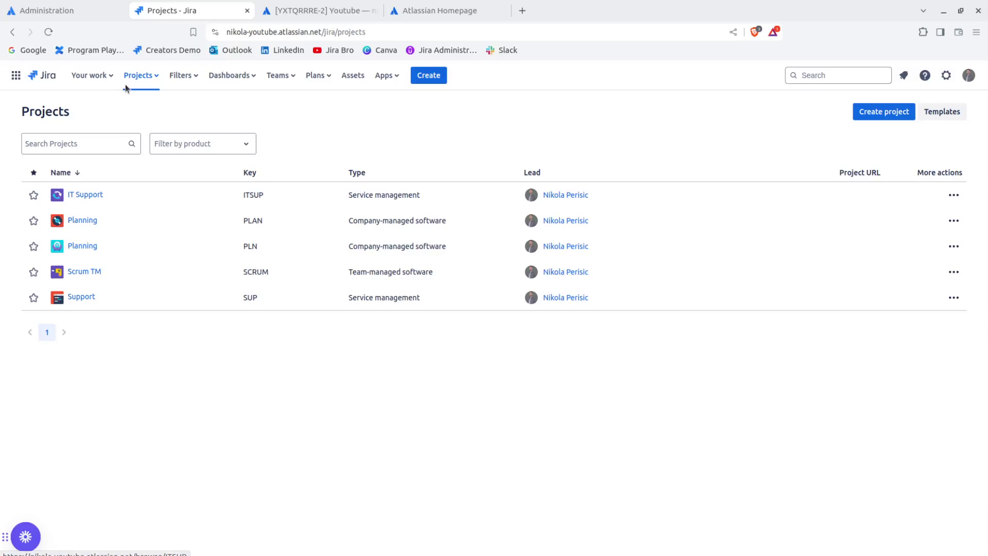
# Step: Create a company-managed Kanban software project named 'test' from the Kanban template
pyautogui.click(137, 75)
pyautogui.click(139, 344)
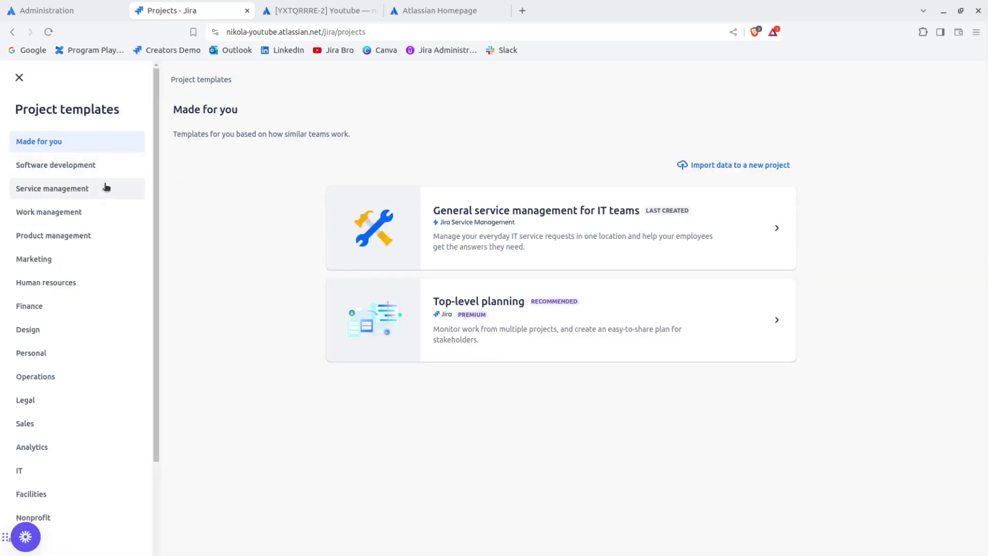
pyautogui.click(98, 165)
pyautogui.click(492, 340)
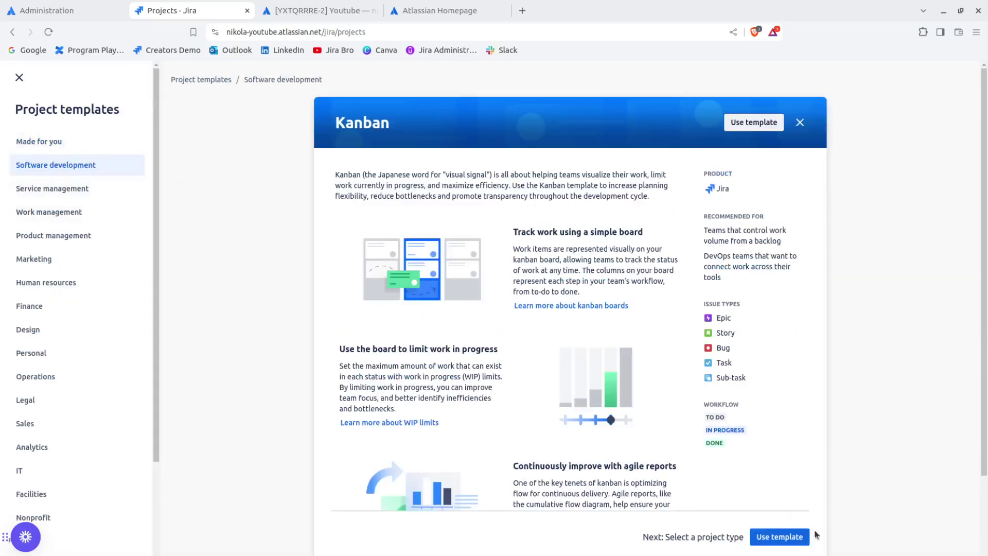
pyautogui.click(778, 538)
pyautogui.click(612, 539)
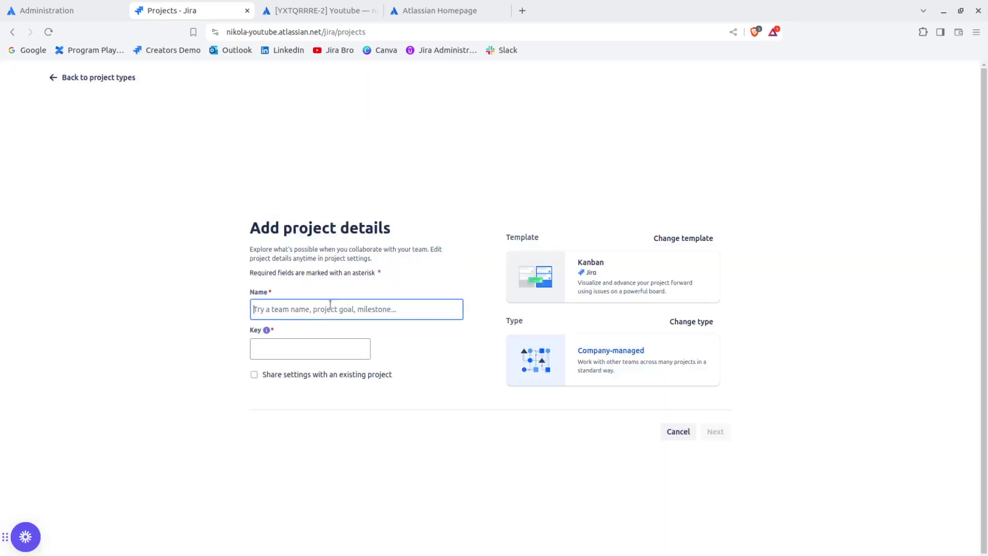
pyautogui.write('test')
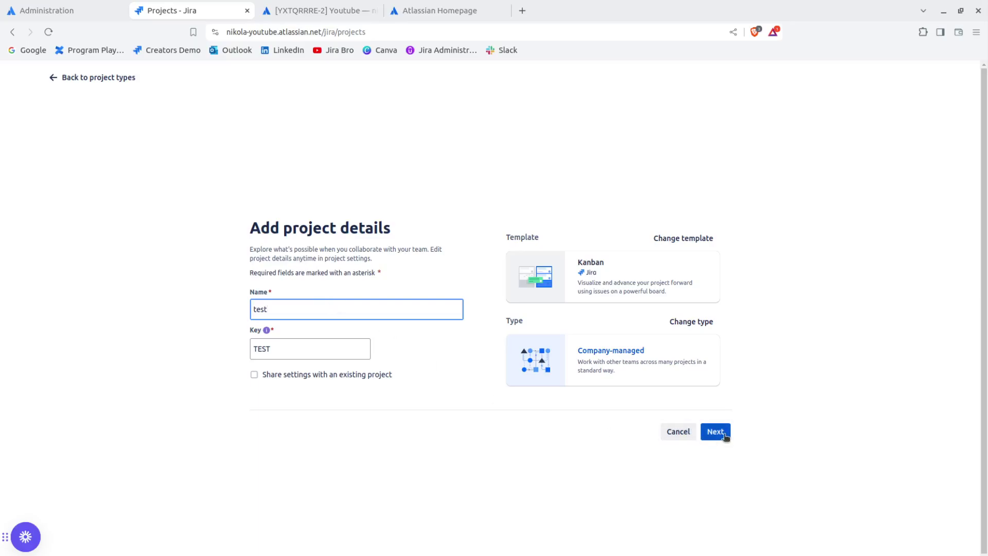
pyautogui.click(724, 435)
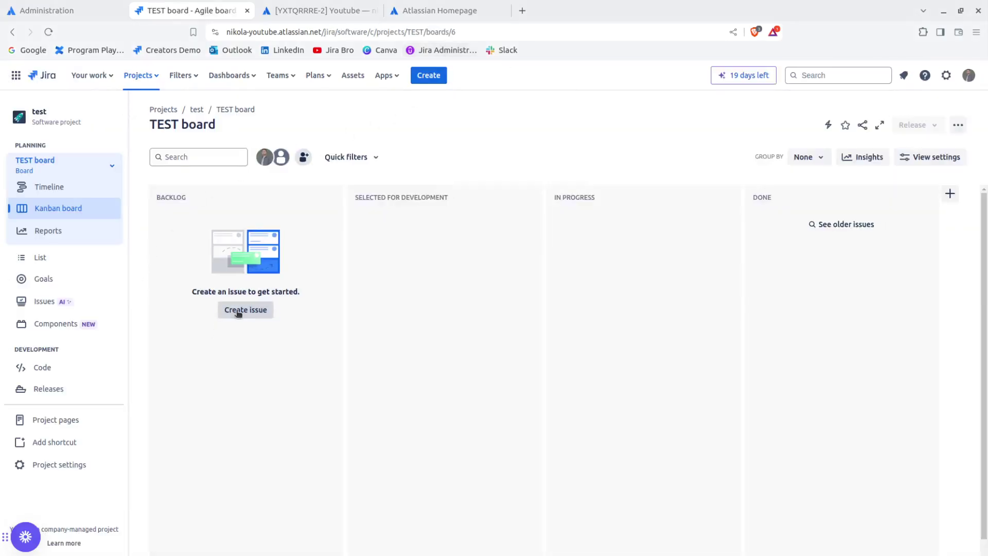
# Step: Create an Epic with summary 'EPIC' on the test board and open the new TEST-1
pyautogui.click(242, 310)
pyautogui.click(340, 227)
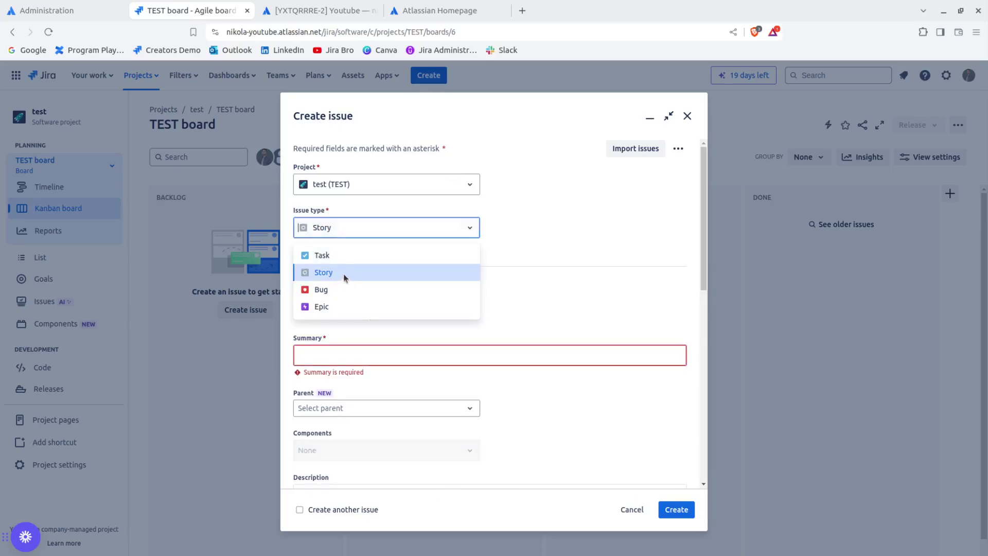
pyautogui.click(339, 304)
pyautogui.click(317, 347)
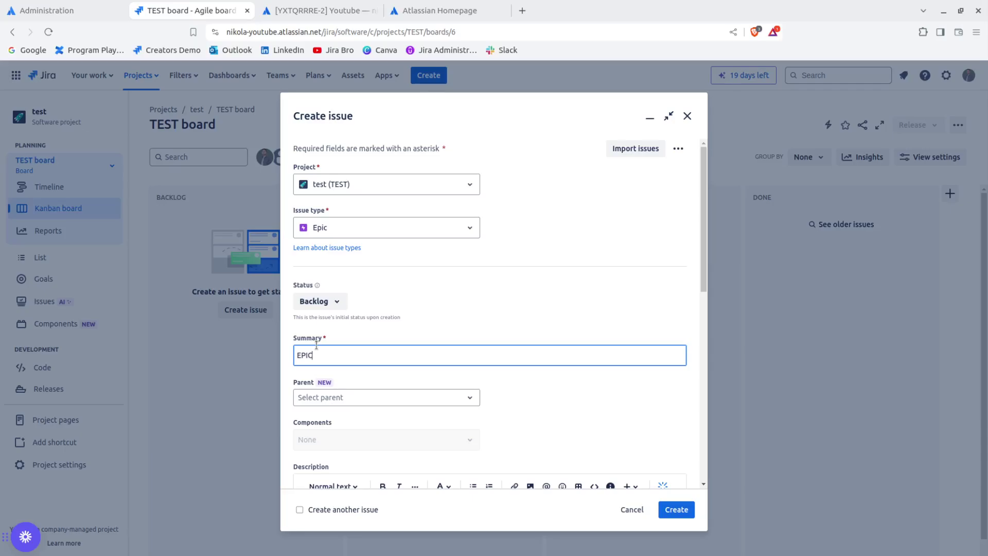
pyautogui.press('Return')
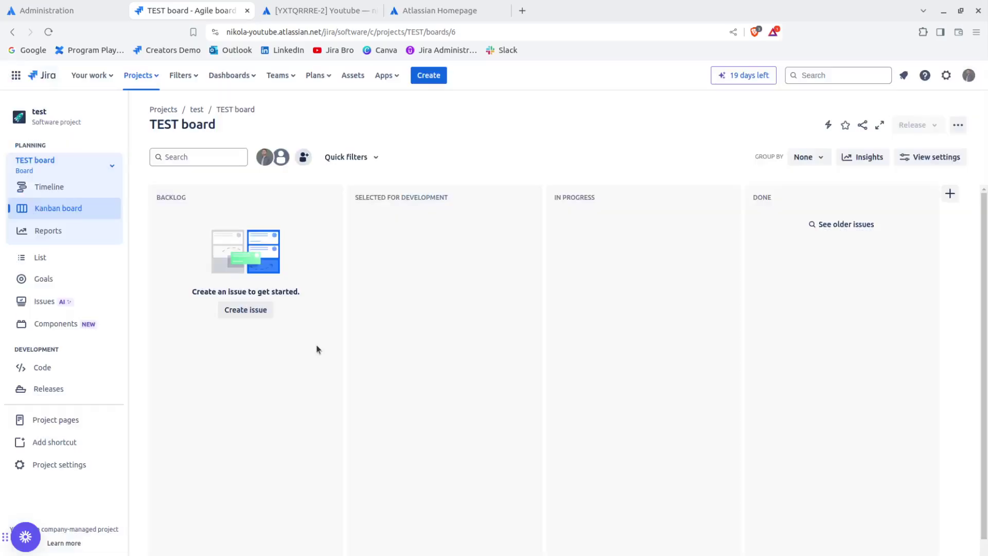
pyautogui.click(256, 231)
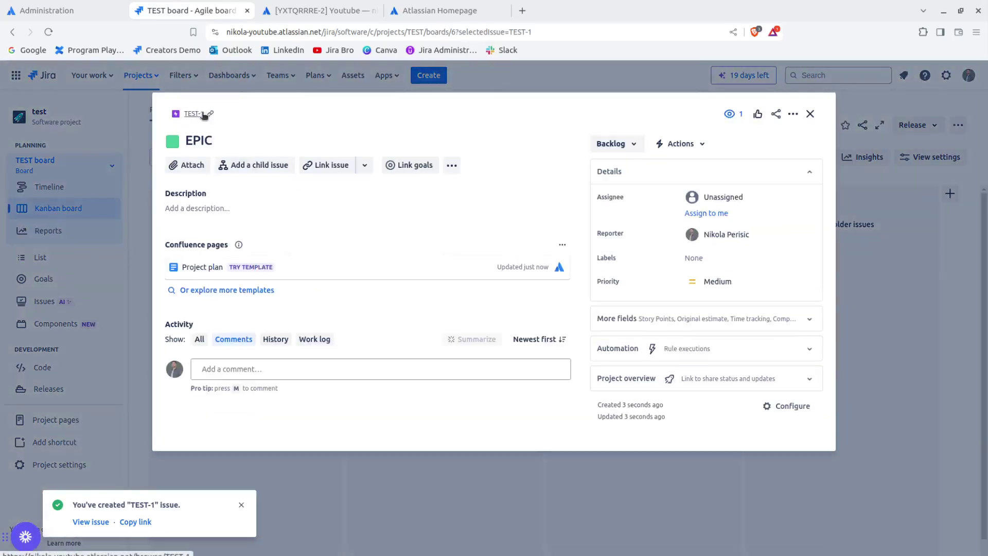
# Step: Replace the Youtube goal's Jira issue link with TEST-1's address and add it
pyautogui.click(340, 16)
pyautogui.doubleClick(405, 289)
pyautogui.hotkey('ctrl', 'a')
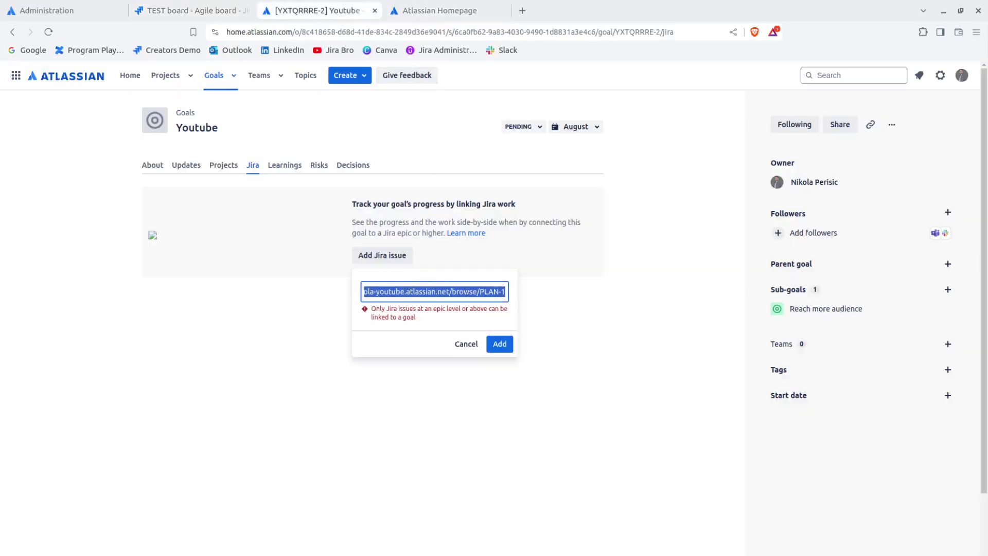
pyautogui.write('https://nikola-youtube.atlassian.net/browse/TEST-1')
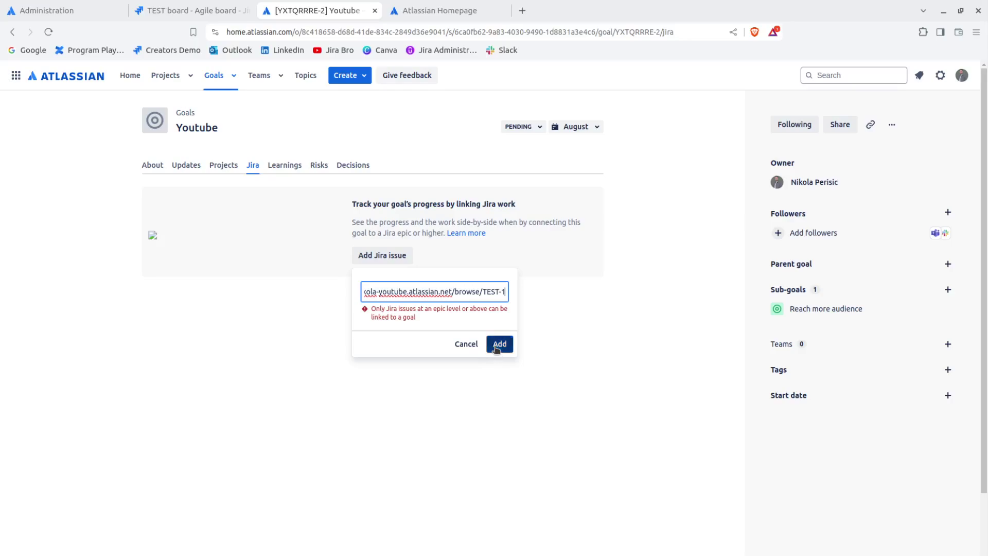
pyautogui.click(498, 345)
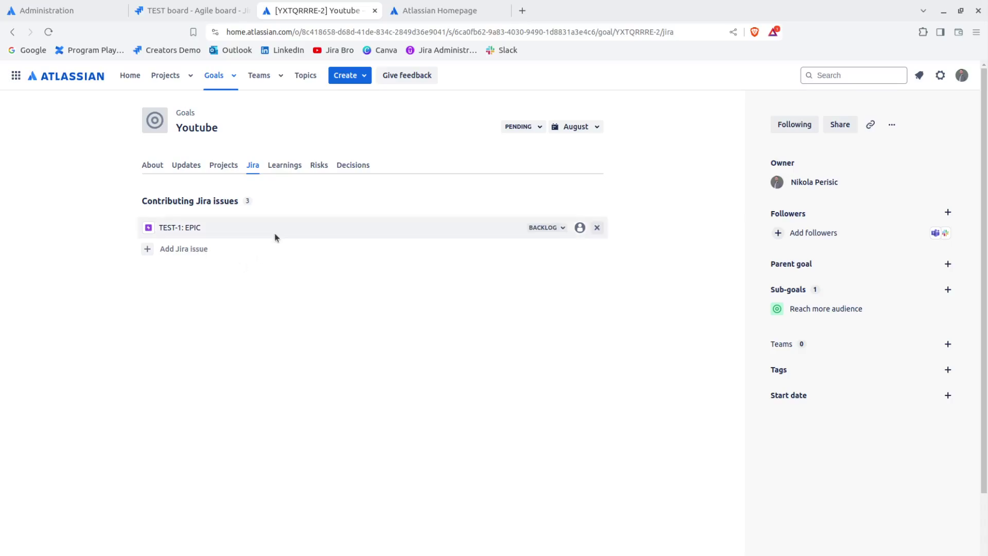
pyautogui.tripleClick(252, 200)
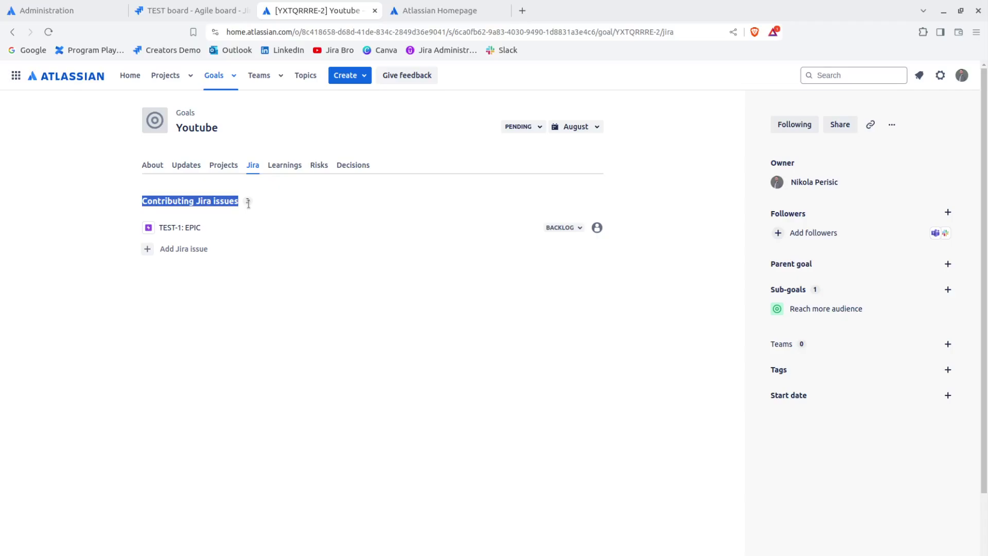
pyautogui.click(186, 227)
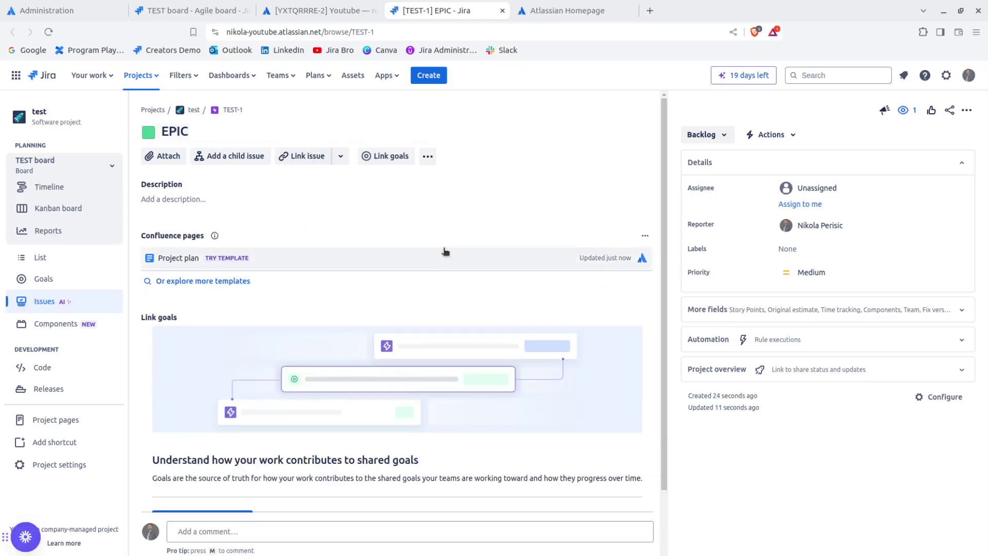
pyautogui.scroll(-1, 443, 250)
pyautogui.scroll(-1, 444, 251)
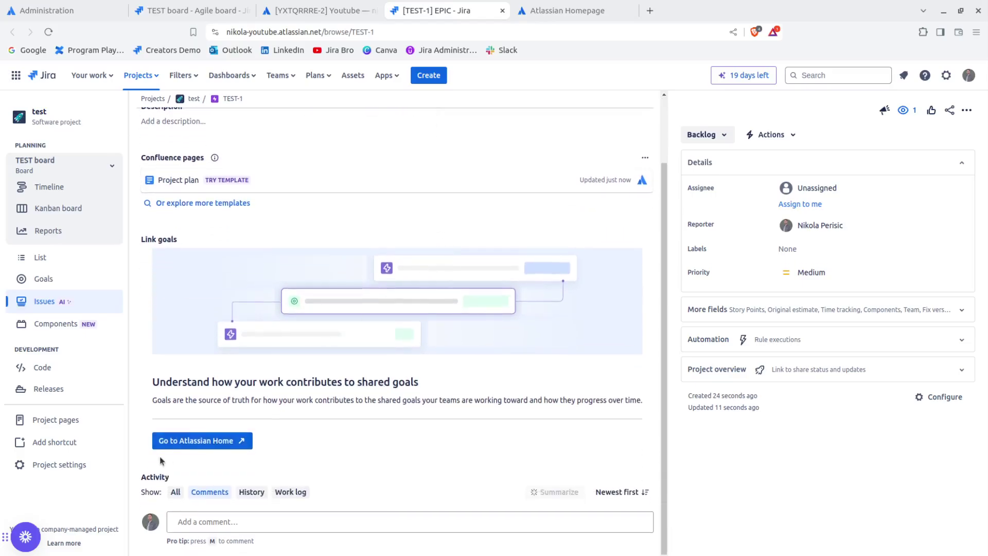
pyautogui.click(185, 439)
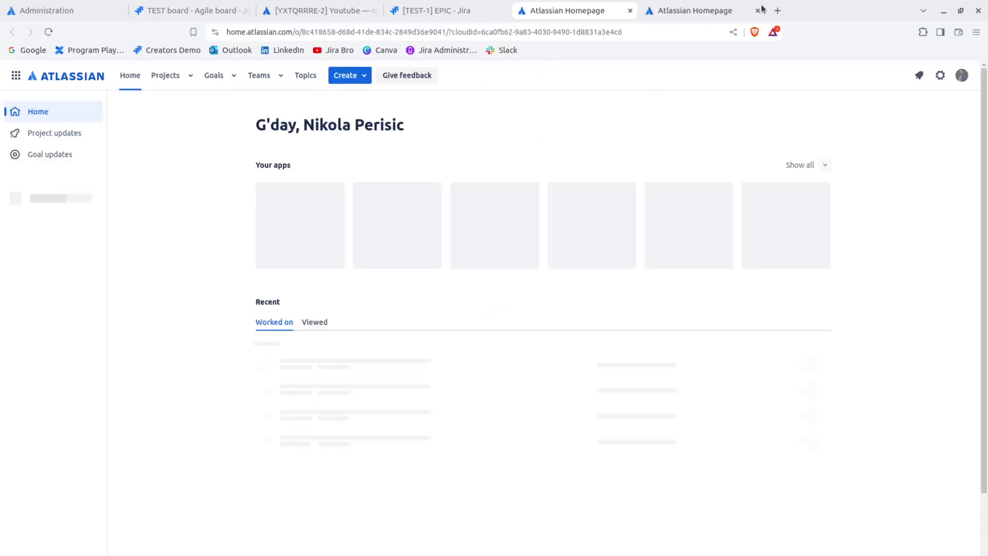
pyautogui.click(758, 10)
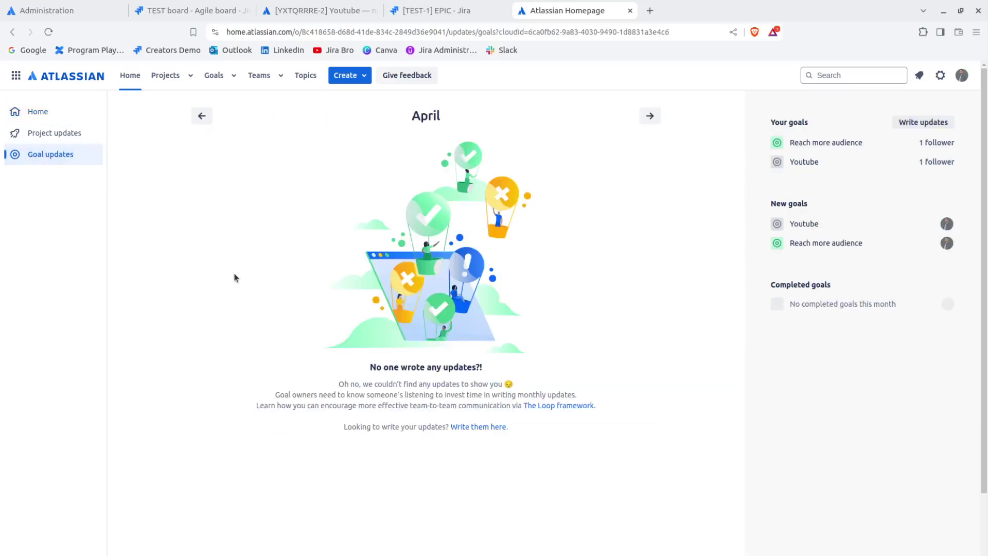
pyautogui.click(33, 118)
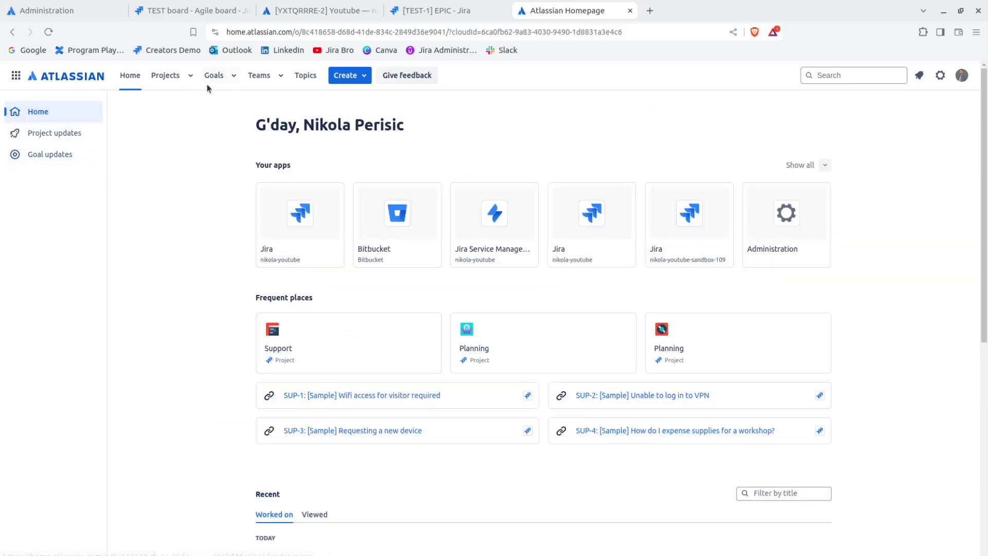
pyautogui.scroll(-4, 259, 328)
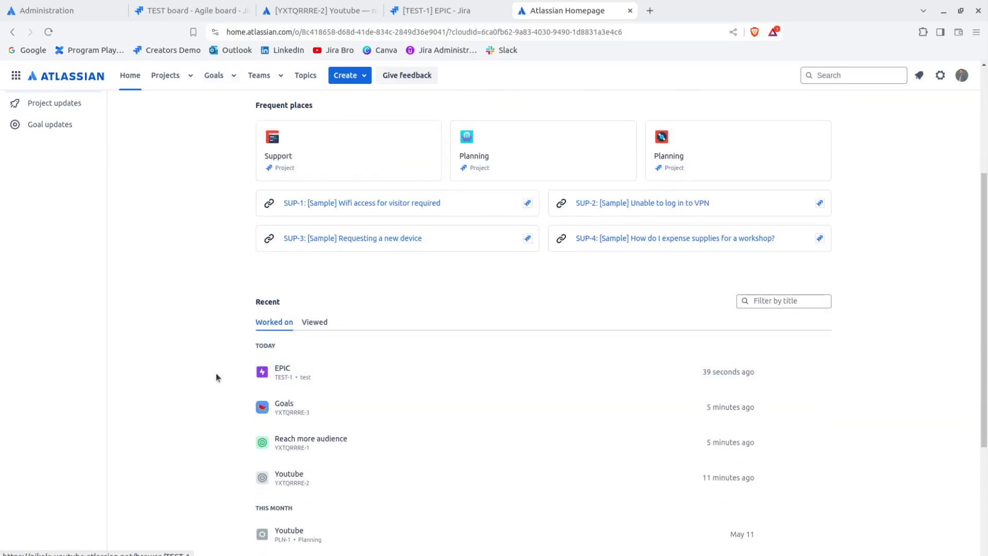
pyautogui.scroll(-3, 199, 360)
pyautogui.scroll(2, 199, 353)
pyautogui.scroll(5, 199, 353)
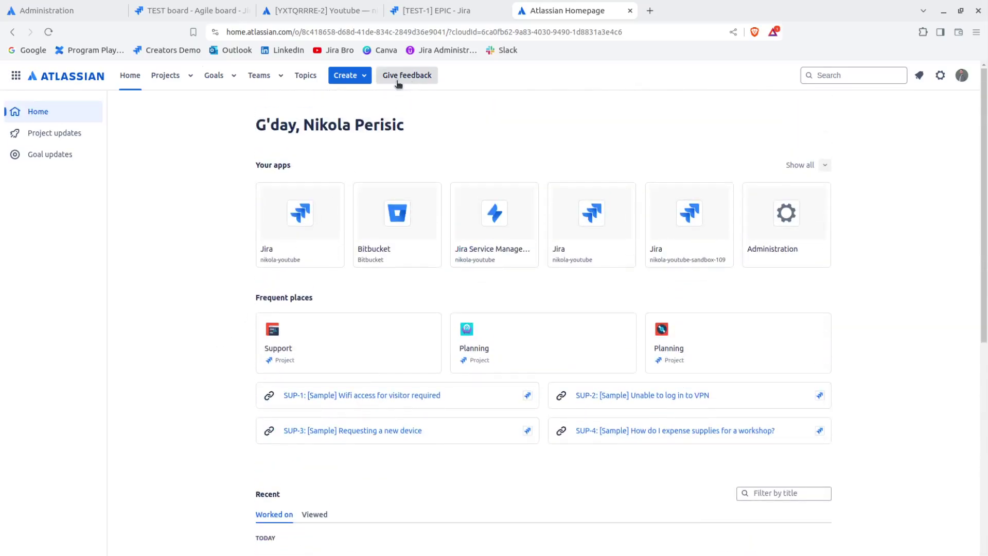
pyautogui.click(630, 11)
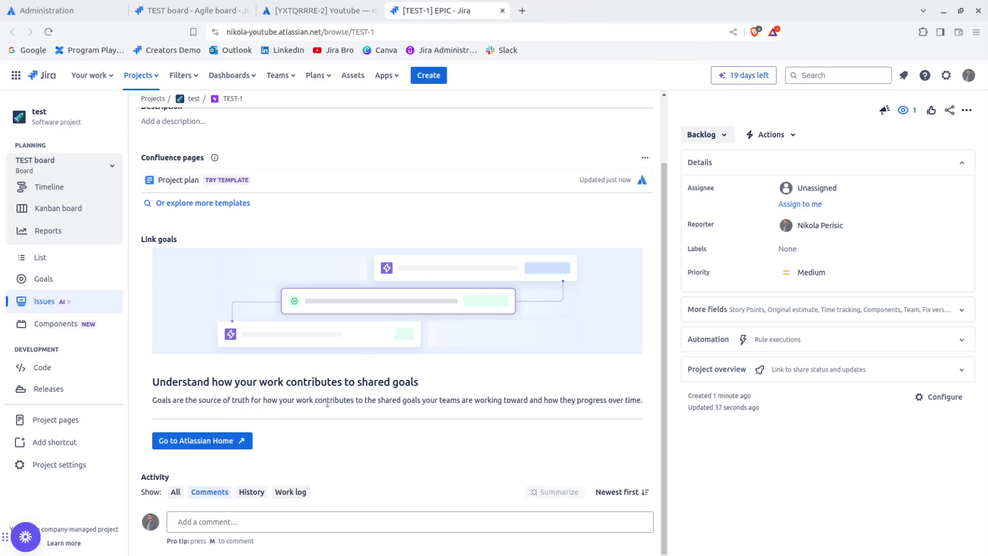
pyautogui.click(353, 11)
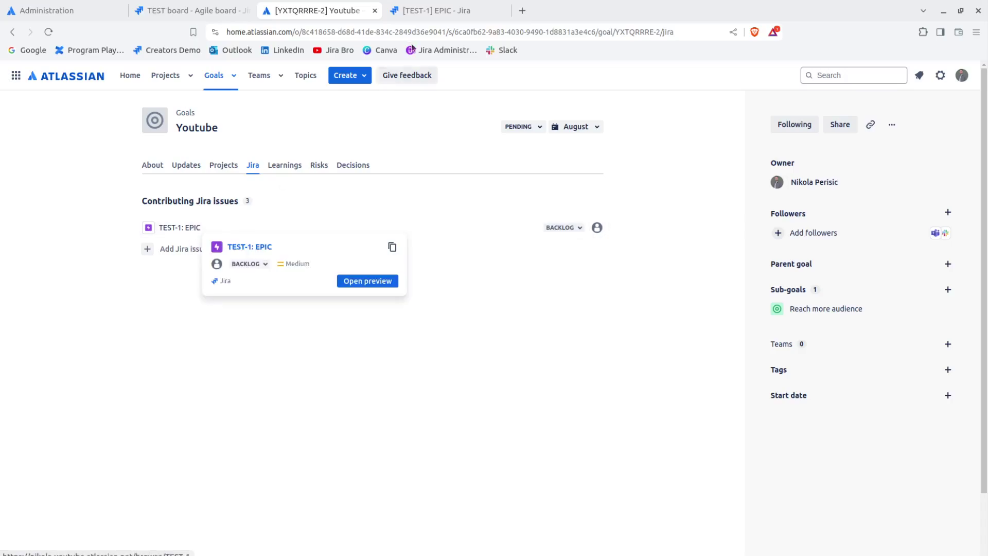
pyautogui.click(503, 10)
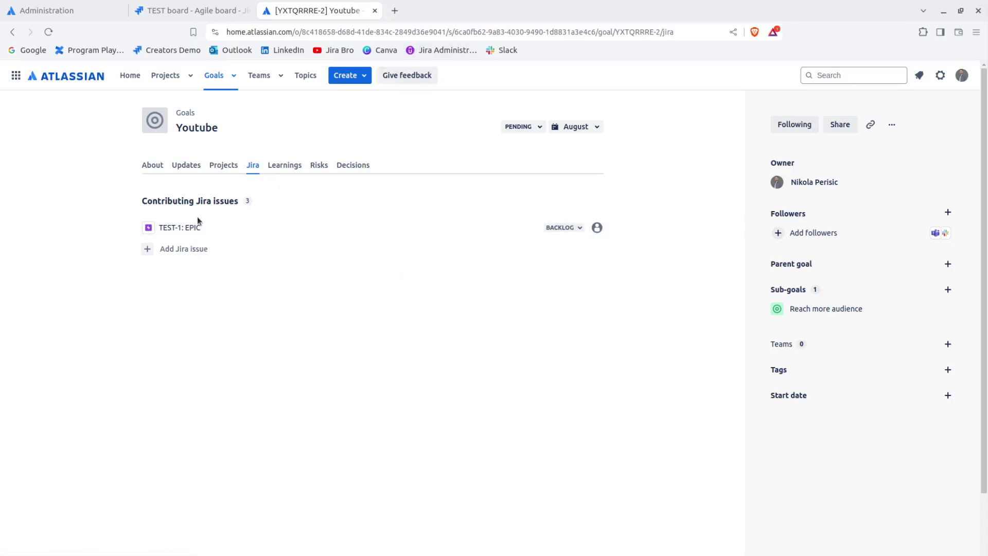
# Step: View the Youtube goal's Learnings, then Risks, then Decisions pages
pyautogui.click(297, 167)
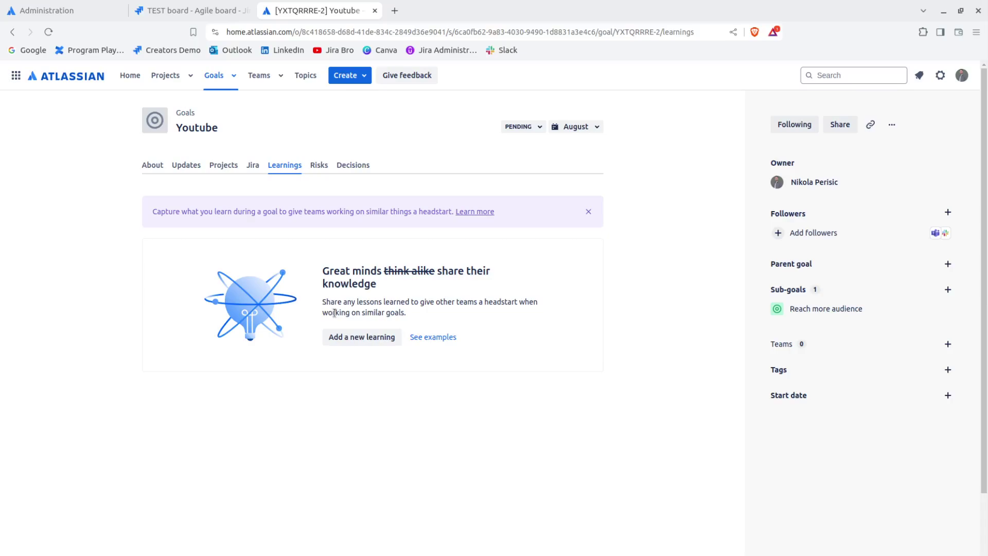
pyautogui.click(319, 169)
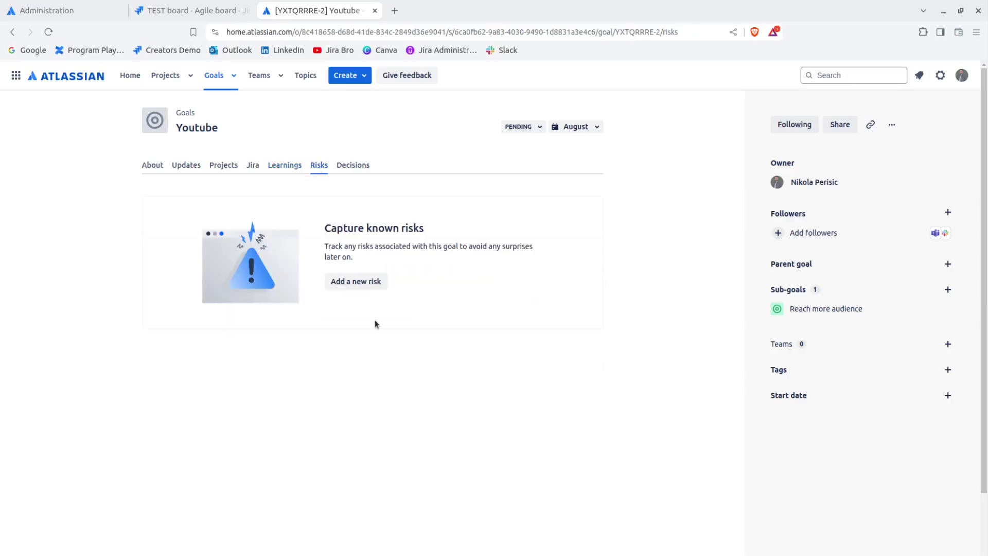
pyautogui.click(352, 166)
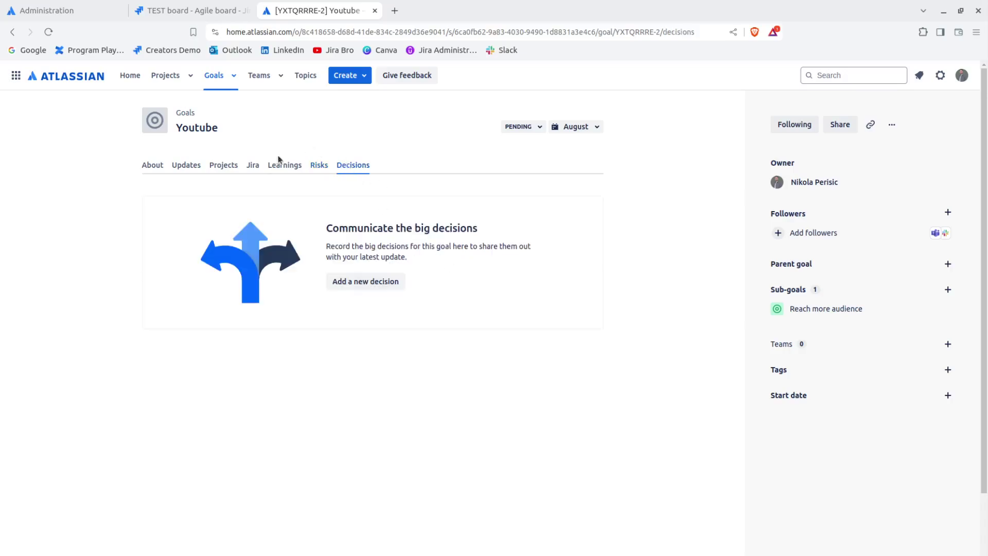